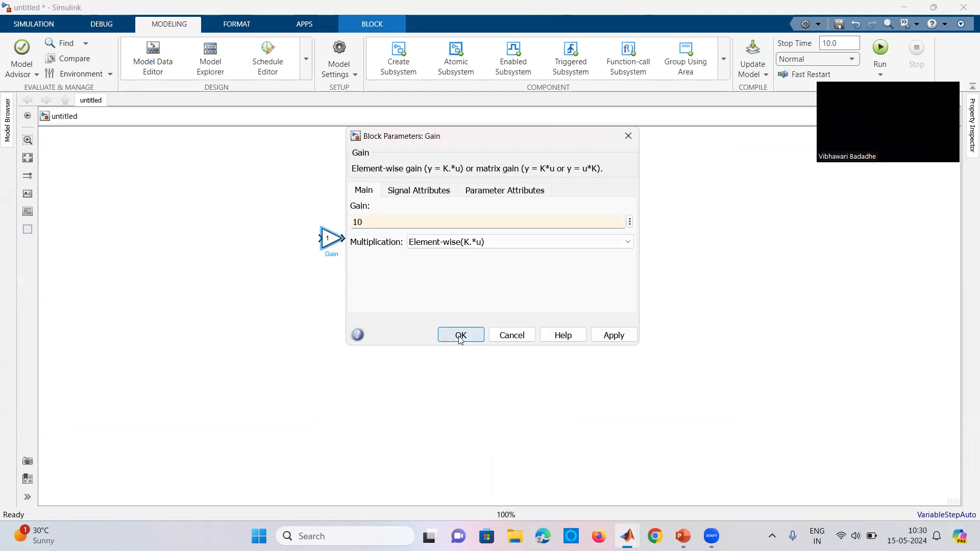
Add a Simulink Constant block ahead of the Gain block
double_click(210, 227)
type("consy")
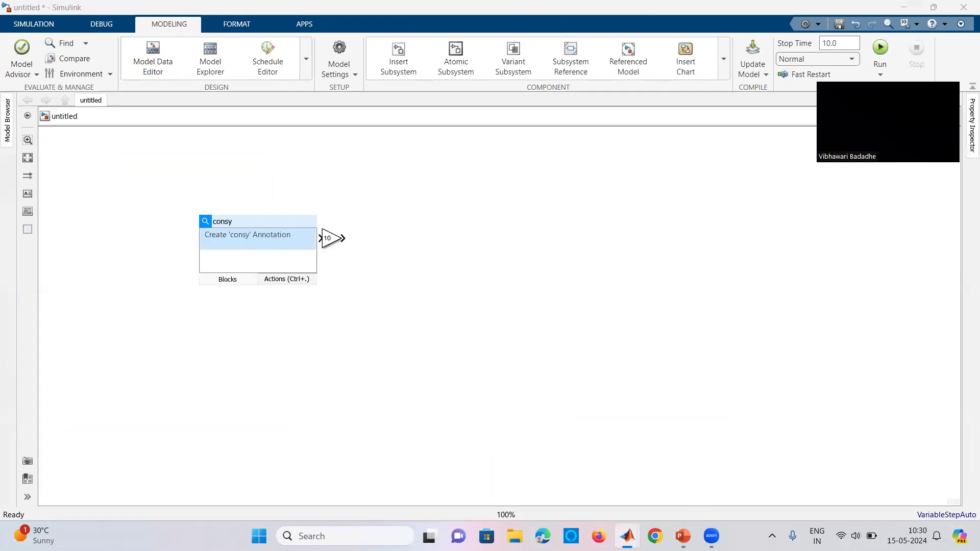
key("BackSpace")
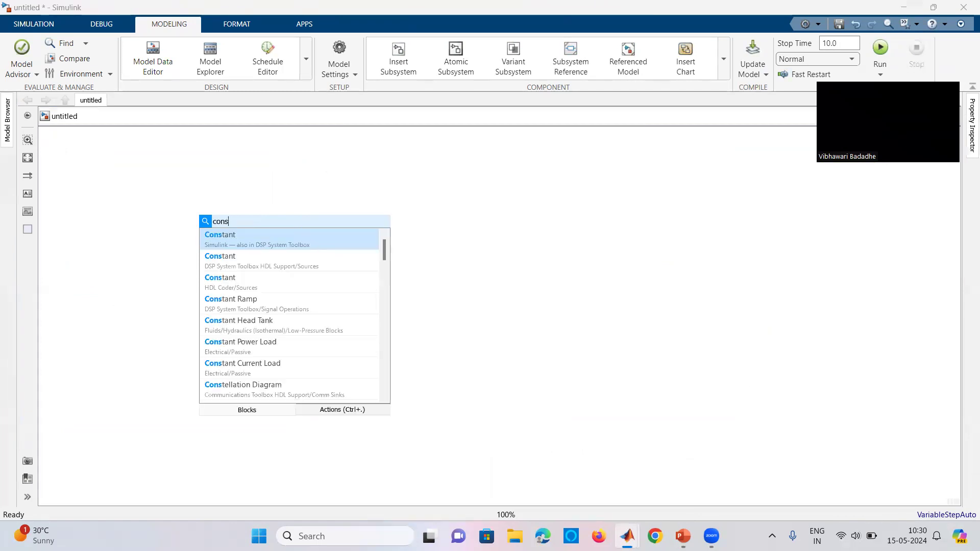
type("tant")
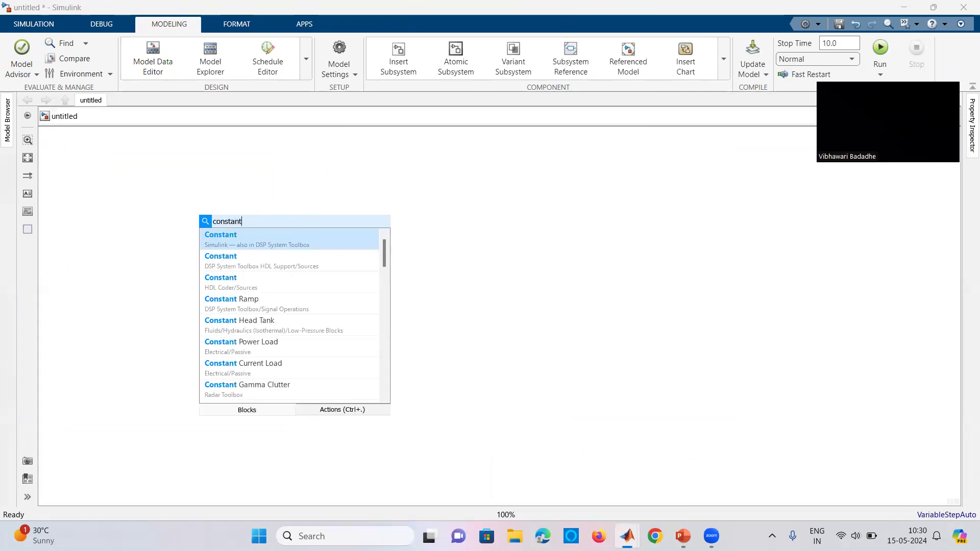
key("Return")
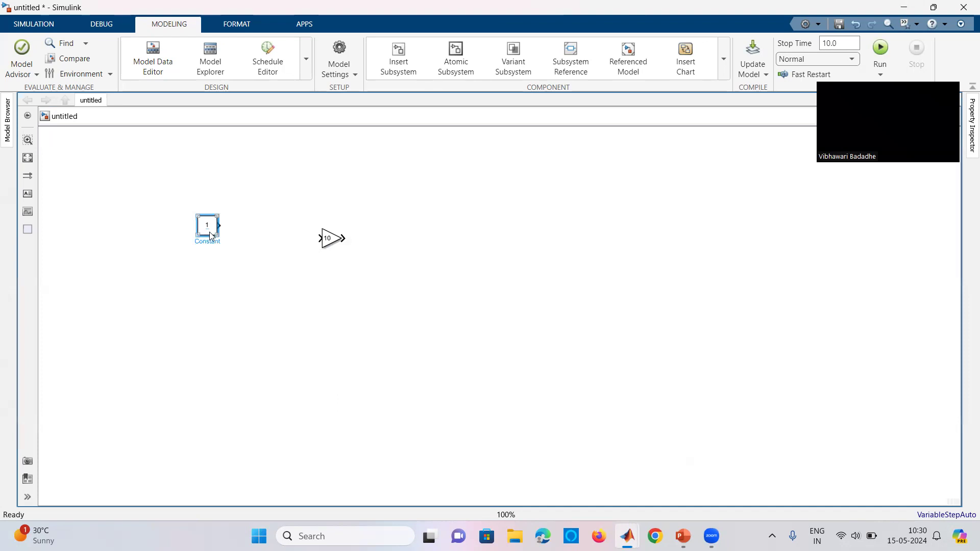
Connect the Constant block's output to the Gain block's input and align the Gain level with the Constant
left_click(226, 257)
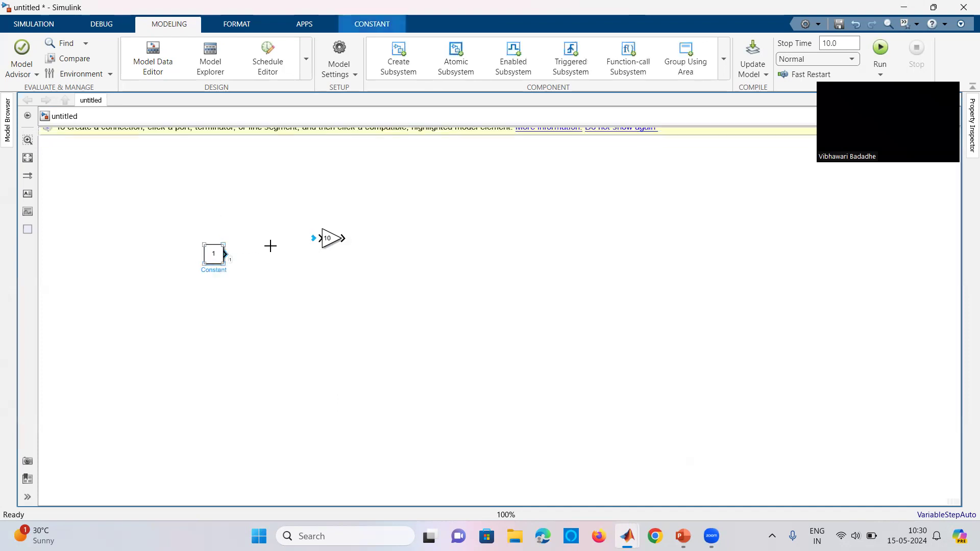
left_click(319, 237)
left_click_drag(327, 237, 273, 254)
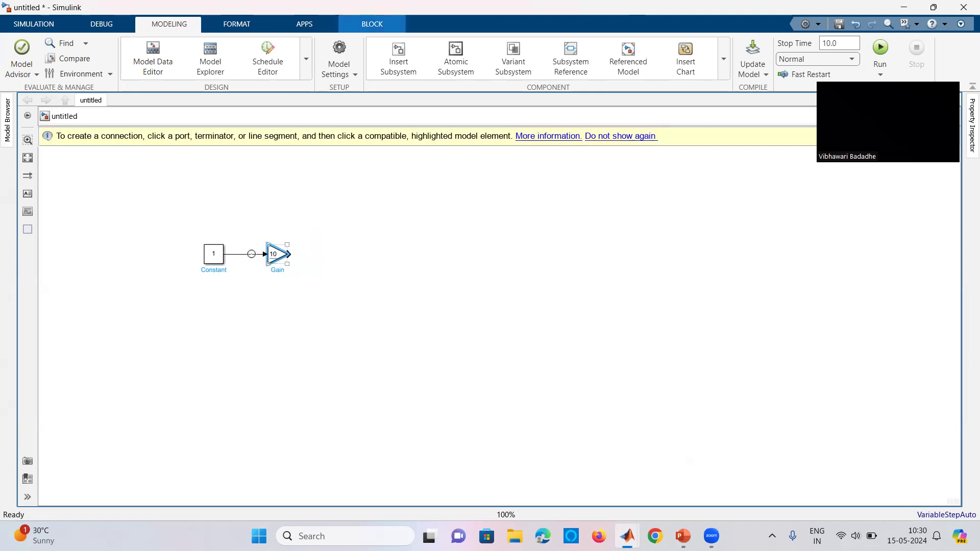
Set the Constant block's constant value to 2
left_click(214, 258)
double_click(214, 257)
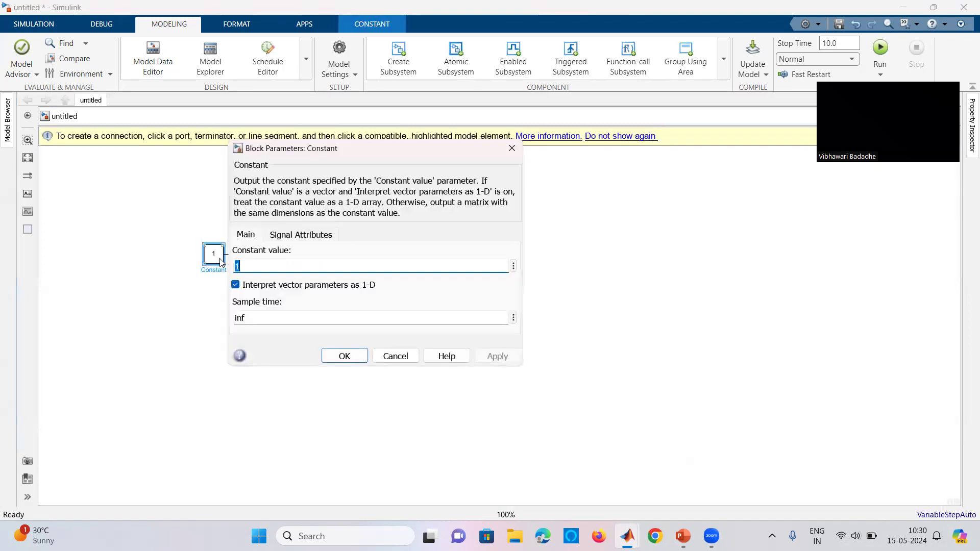
type("2")
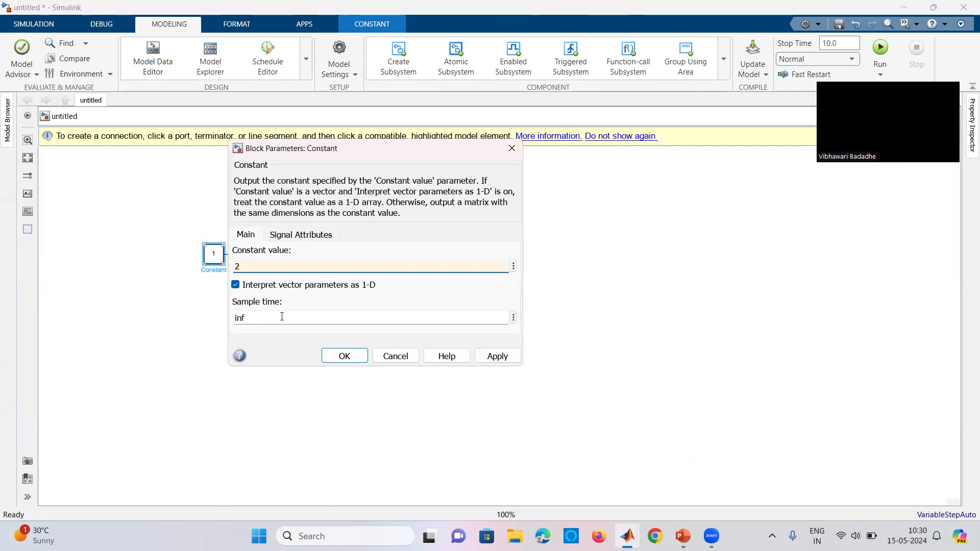
left_click(343, 355)
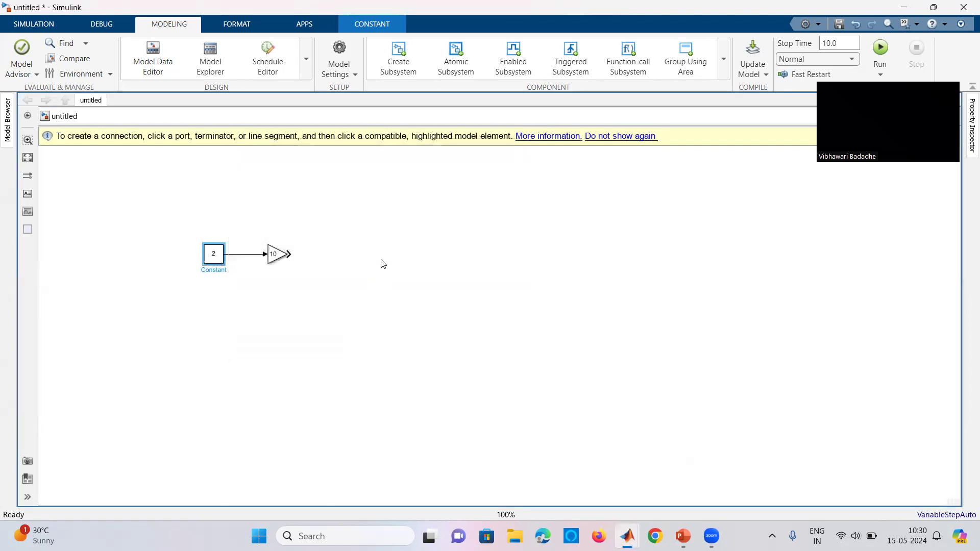
Add a Simulink Display block after the Gain, align it, and connect it to the Gain's output
double_click(370, 237)
type("display")
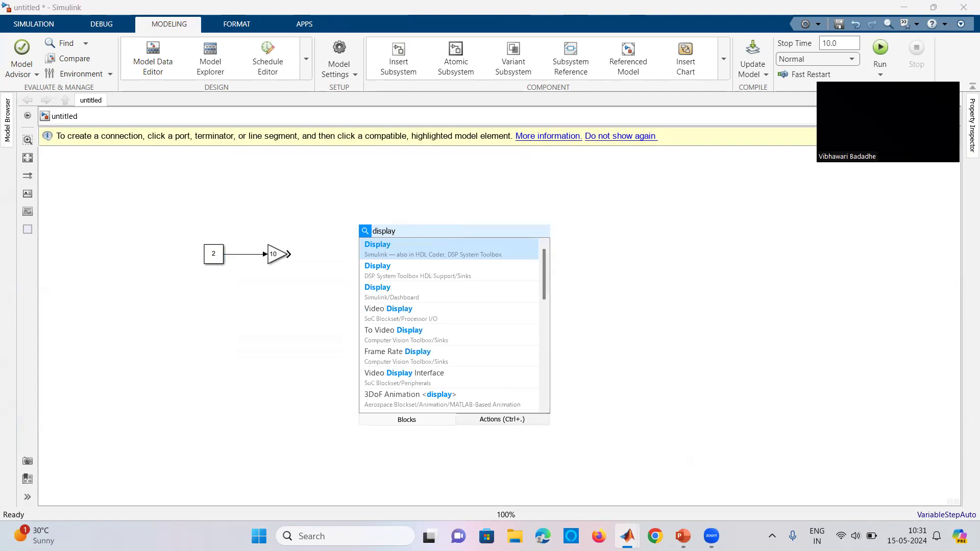
left_click(413, 249)
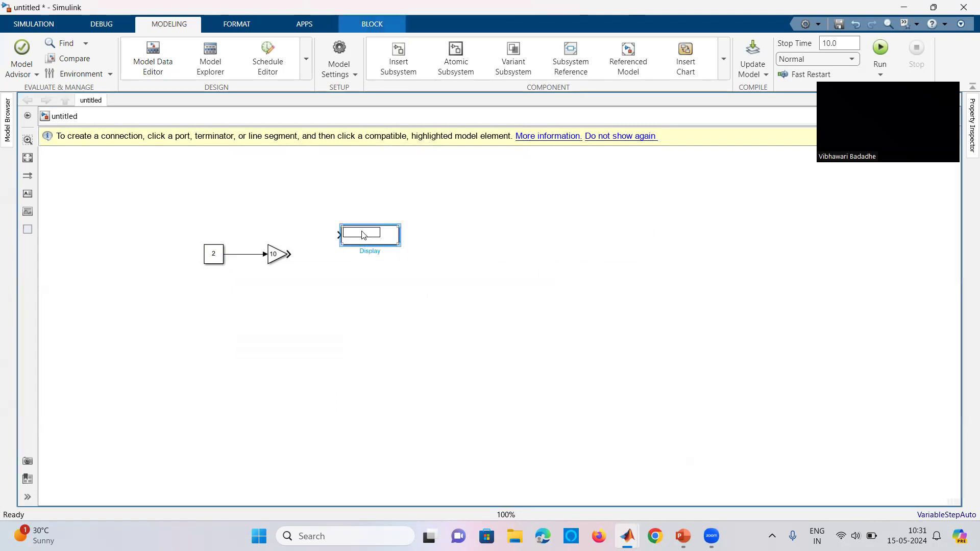
left_click_drag(363, 235, 351, 255)
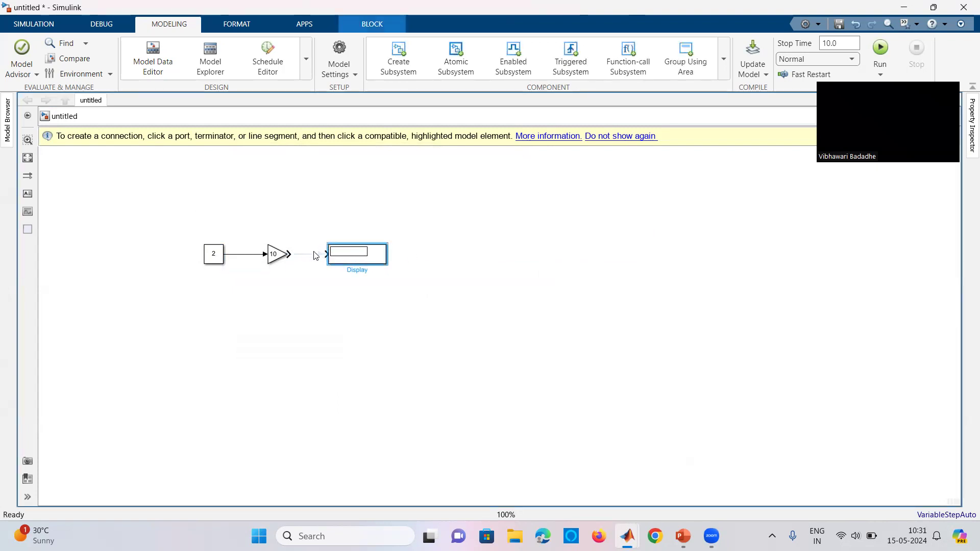
left_click(317, 254)
left_click(355, 340)
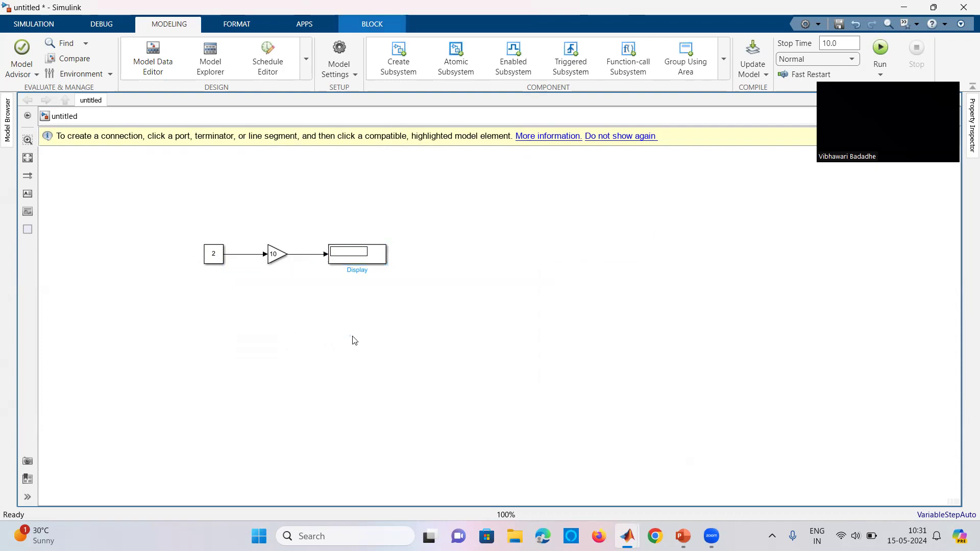
Run the simulation to show the Gain's output in the Display block
left_click(56, 19)
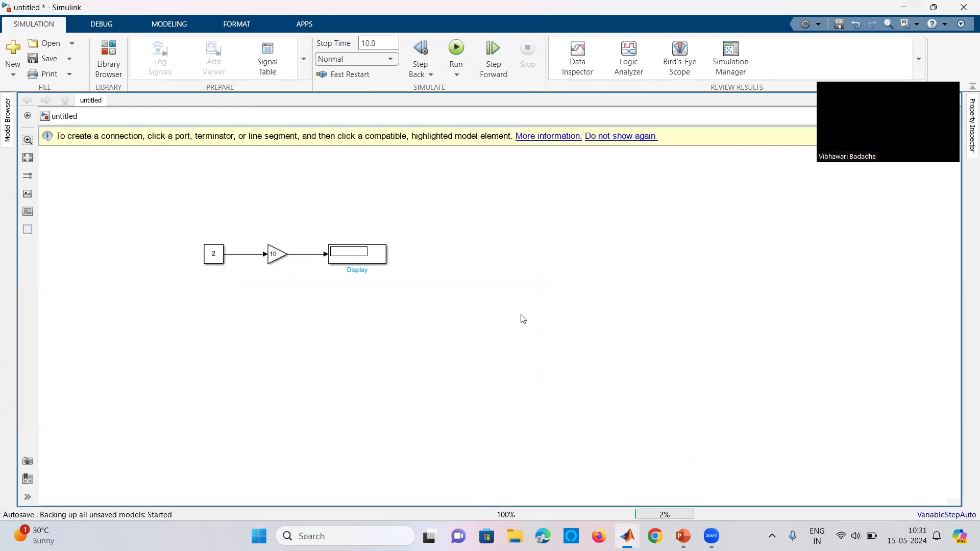
key("ctrl+t")
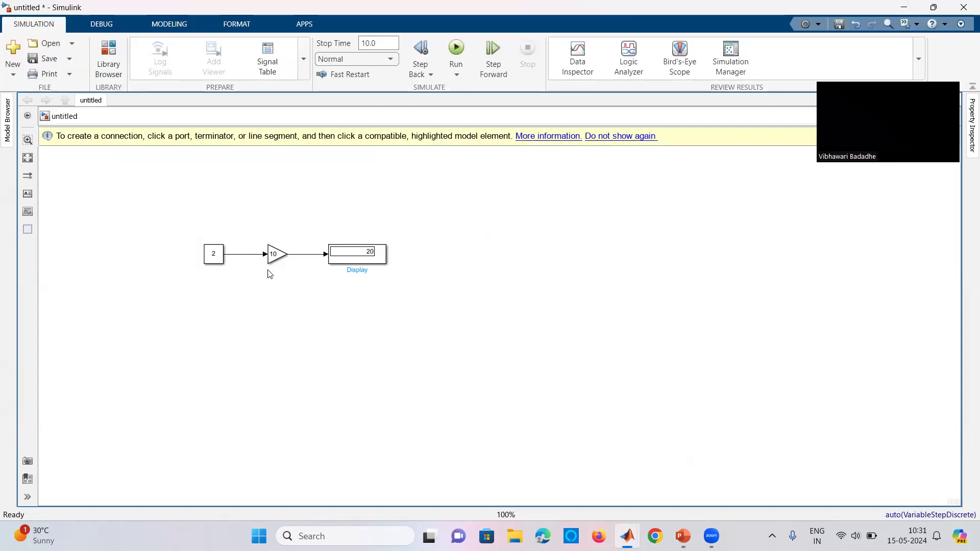
left_click(371, 261)
left_click(559, 266)
double_click(599, 279)
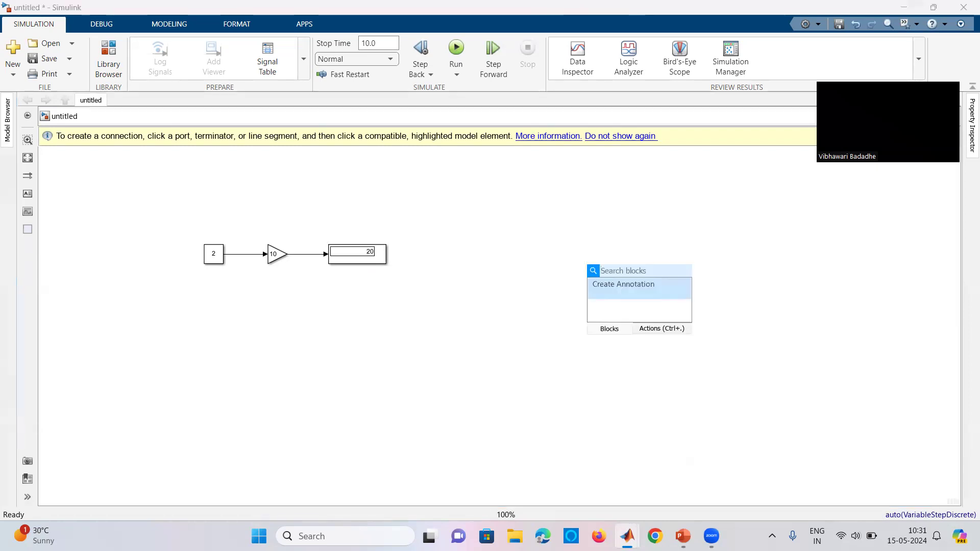
type("gain")
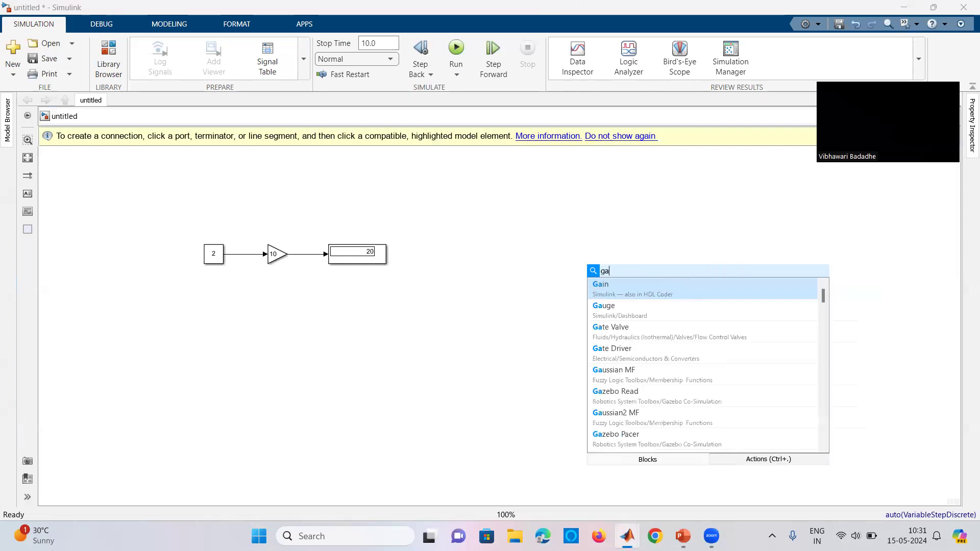
left_click(622, 289)
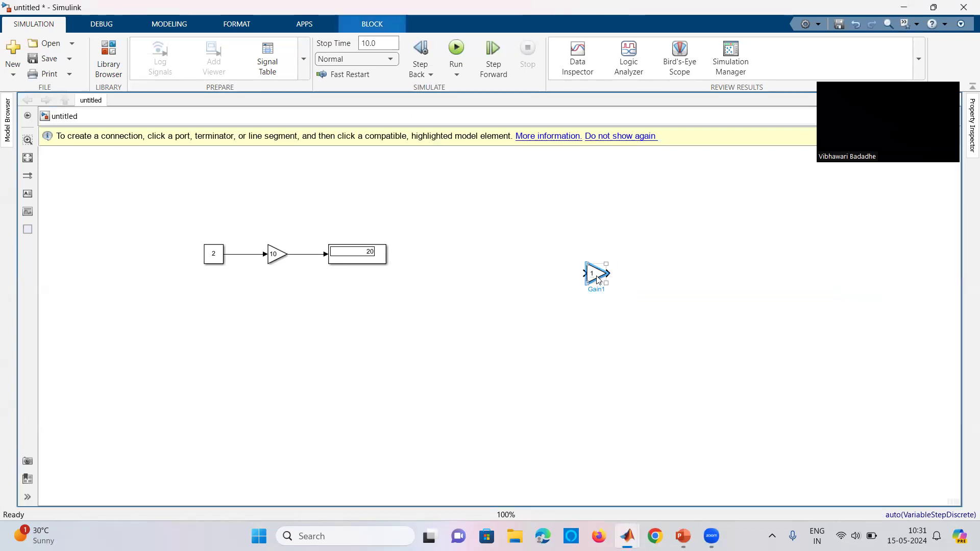
key("Delete")
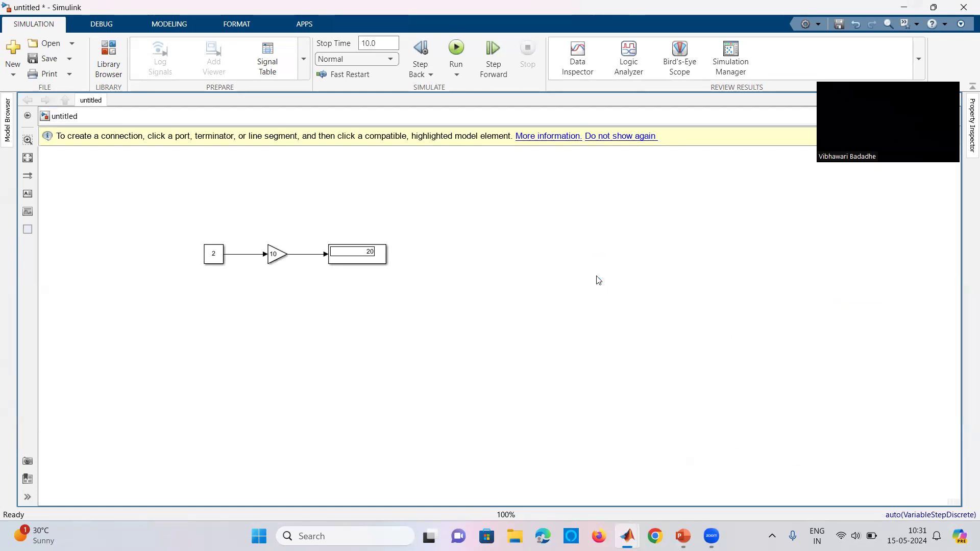
Duplicate the Constant, Gain and Display chain and place the copy level with the original, beyond its Display block
left_click_drag(201, 238, 408, 282)
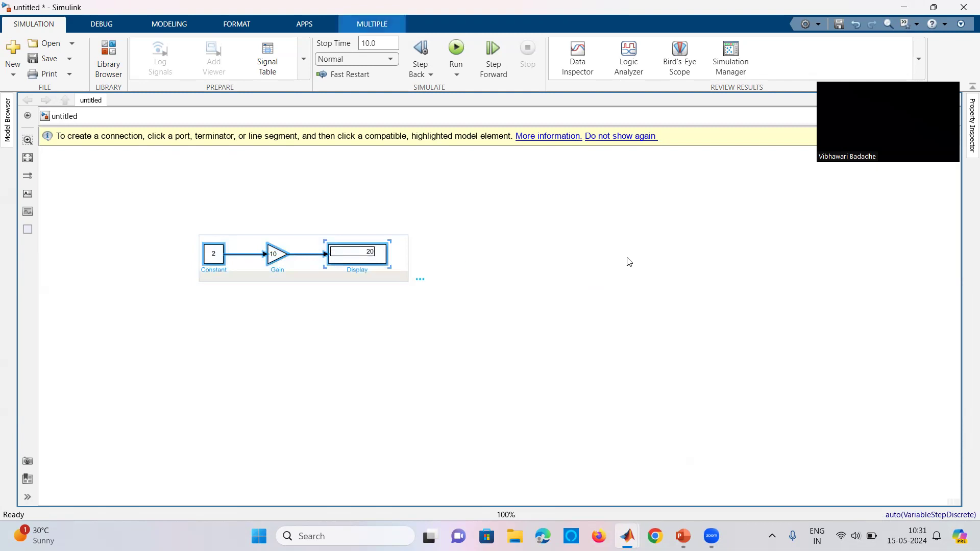
left_click(614, 283)
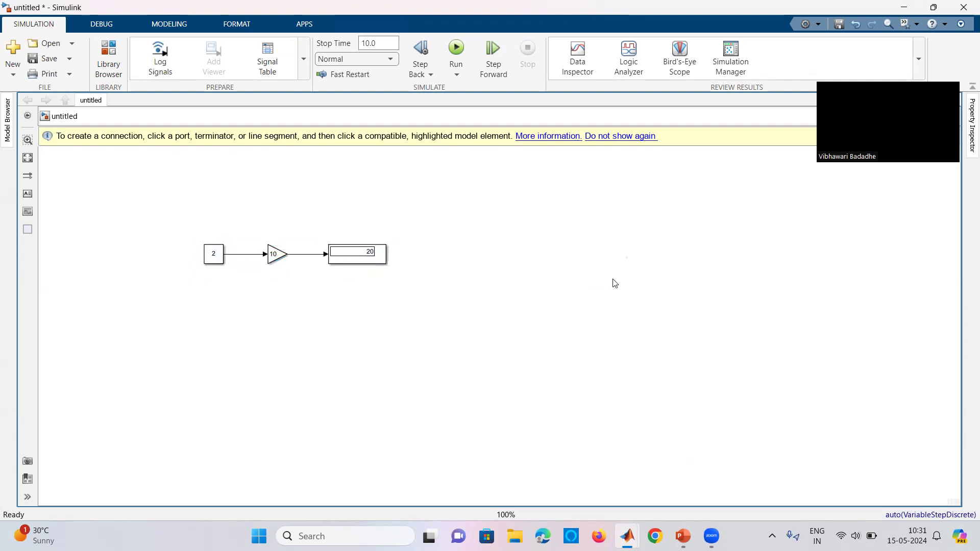
key("ctrl+v")
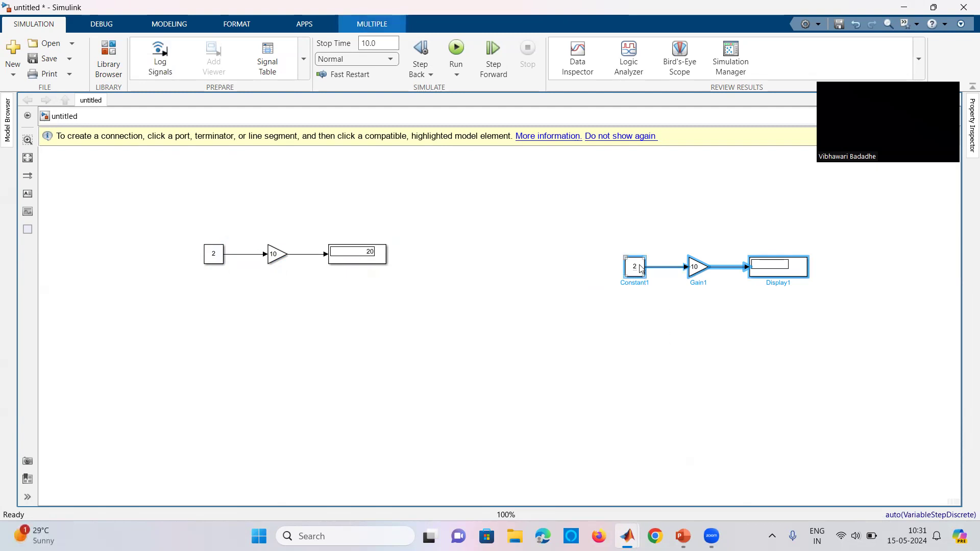
left_click_drag(622, 254, 832, 317)
left_click_drag(768, 274, 630, 260)
left_click(777, 377)
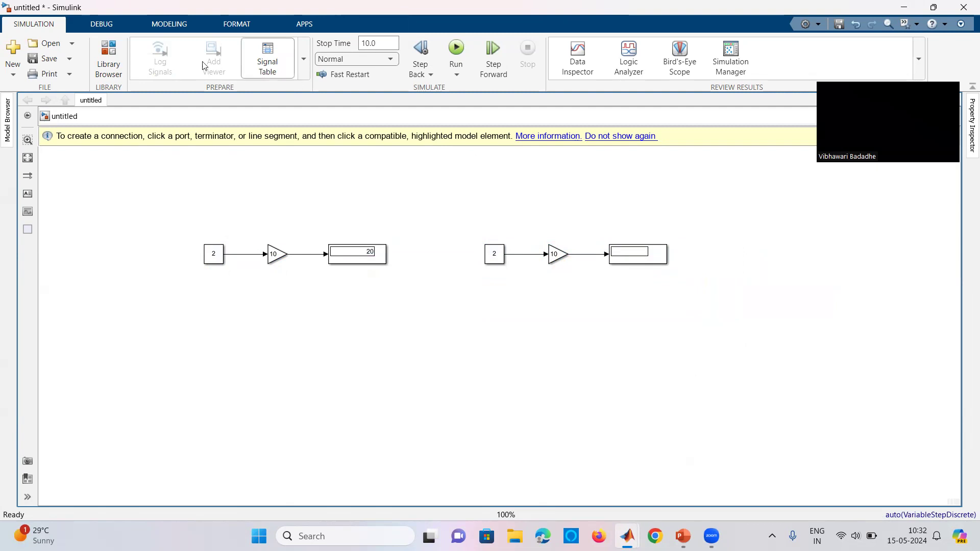
Open the Model Explorer and show the untitled model's Model Workspace
left_click(170, 25)
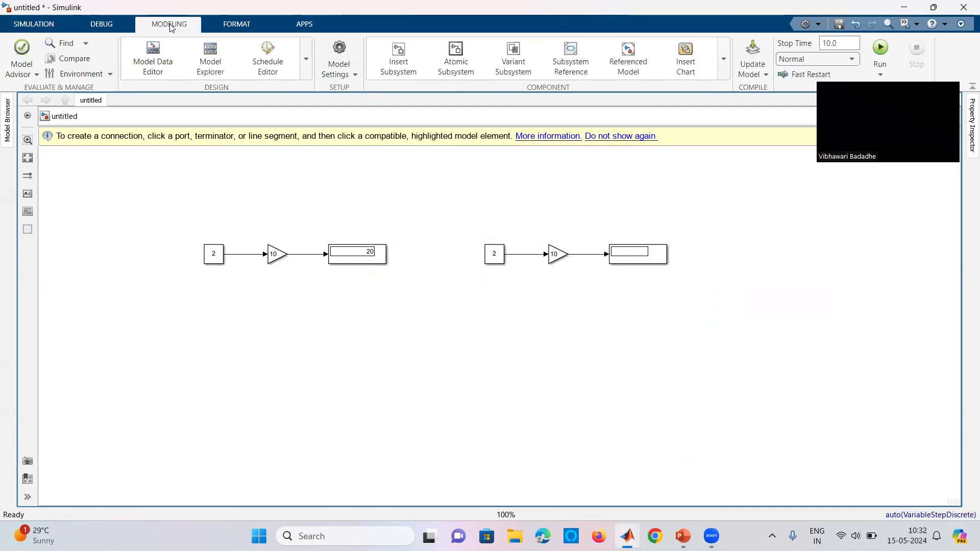
left_click(220, 63)
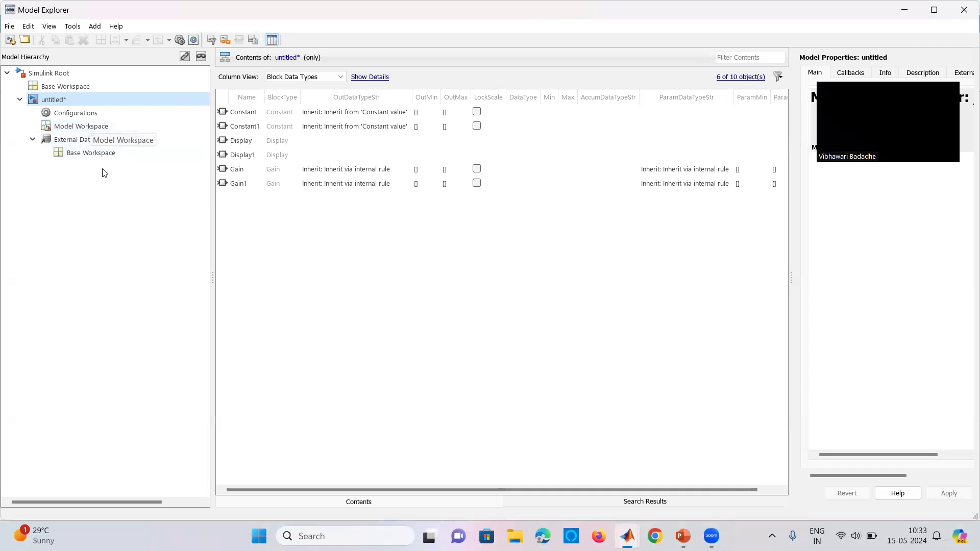
left_click(91, 129)
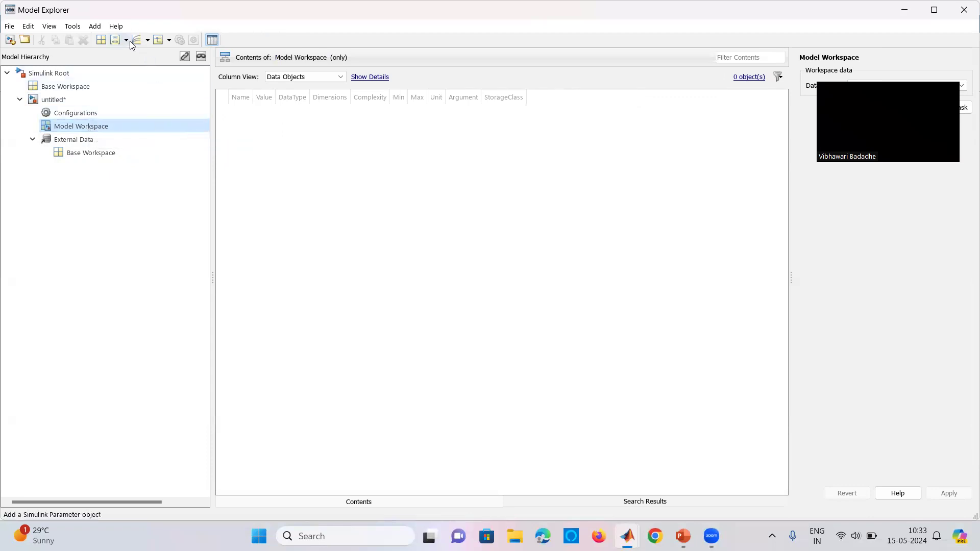
Add a Simulink Parameter object to the Model Workspace
left_click(95, 30)
key("Right")
left_click(98, 28)
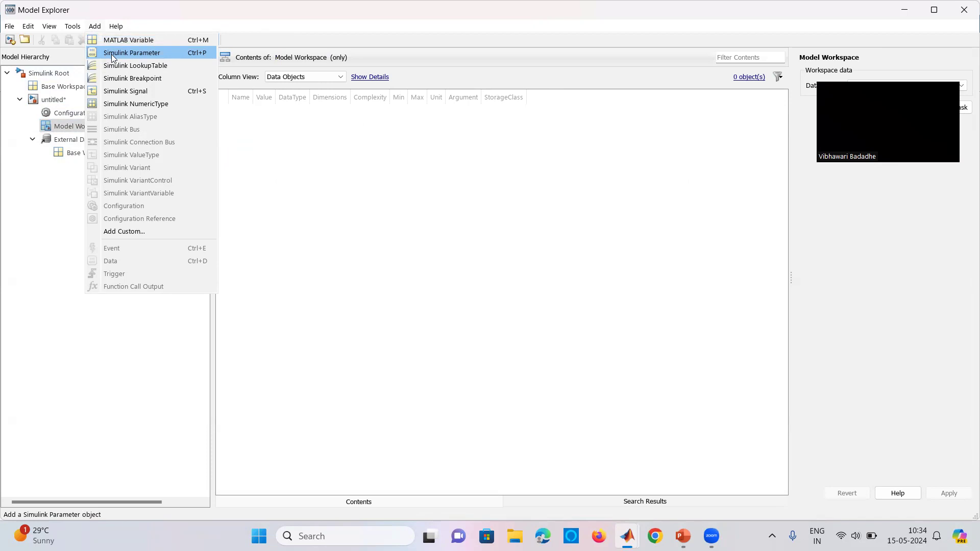
left_click(235, 118)
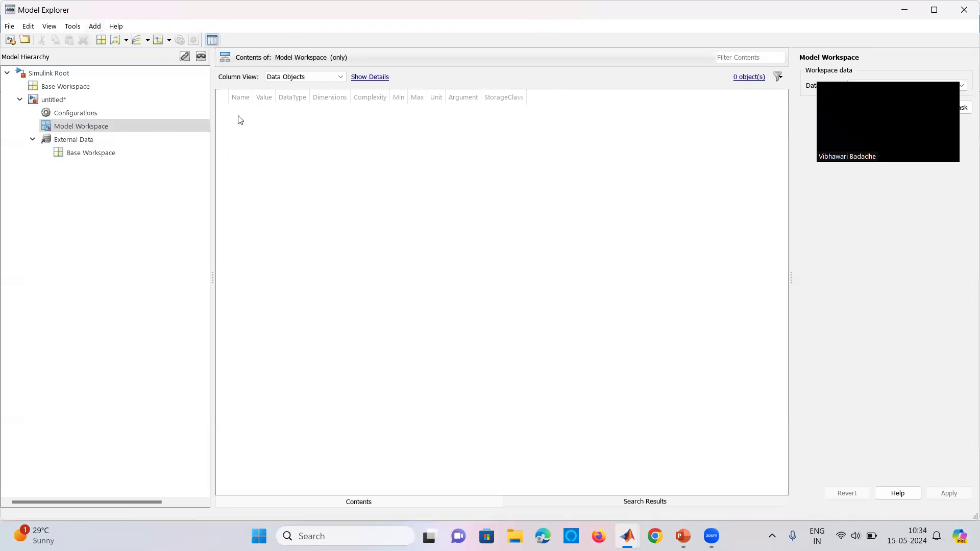
left_click(126, 41)
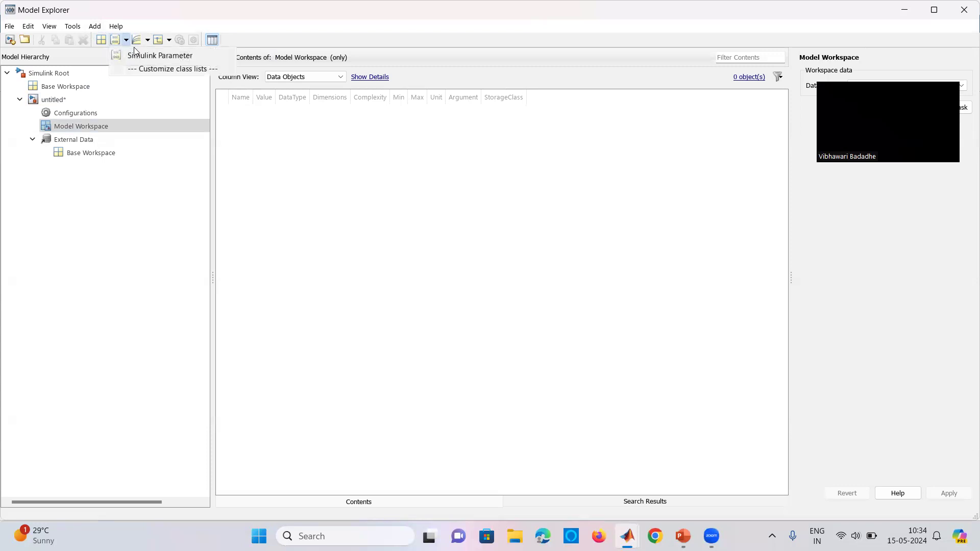
left_click(142, 57)
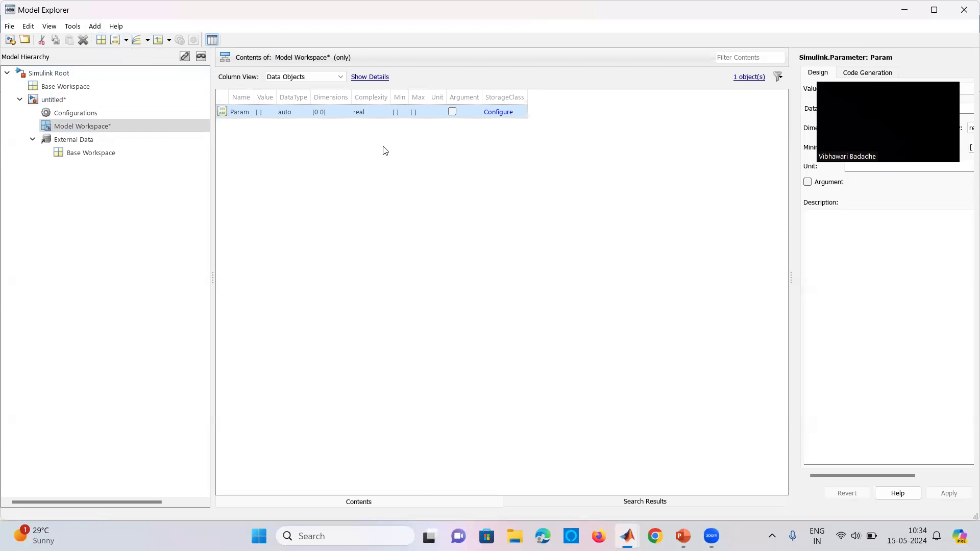
Rename the new Simulink parameter to AmpF
double_click(245, 112)
type("AmpFactor")
key("BackSpace")
key("BackSpace")
key("BackSpace")
key("BackSpace")
key("BackSpace")
key("BackSpace")
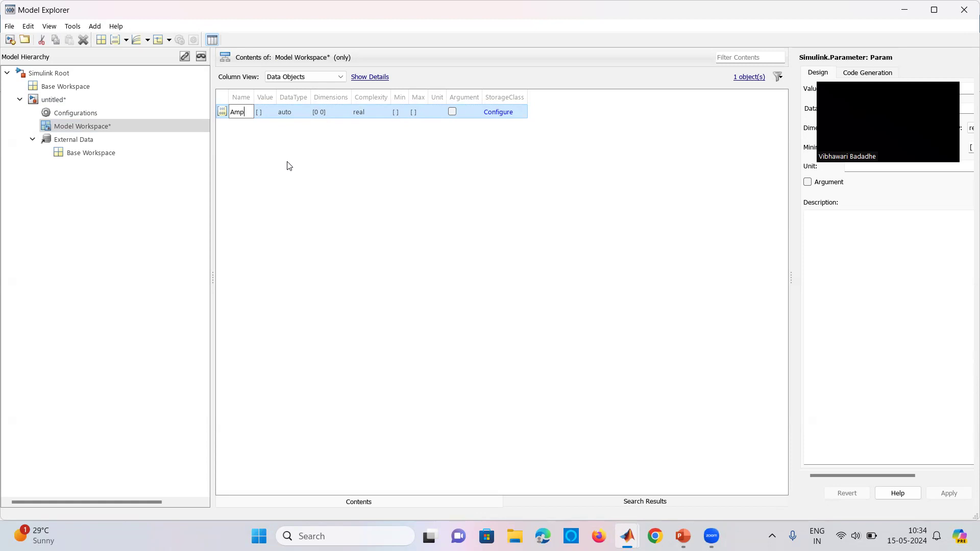
type("F")
left_click(289, 166)
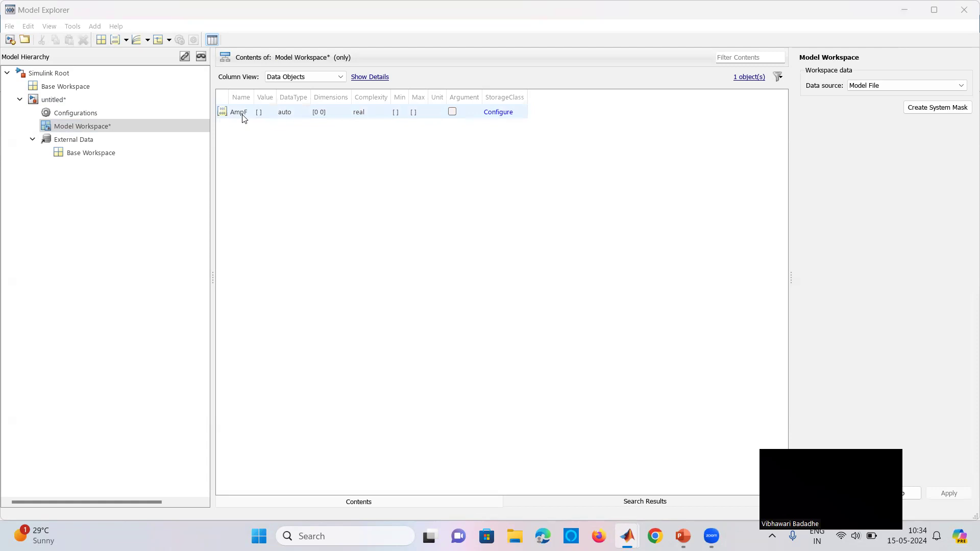
Set the AmpF parameter's value to 10
double_click(259, 112)
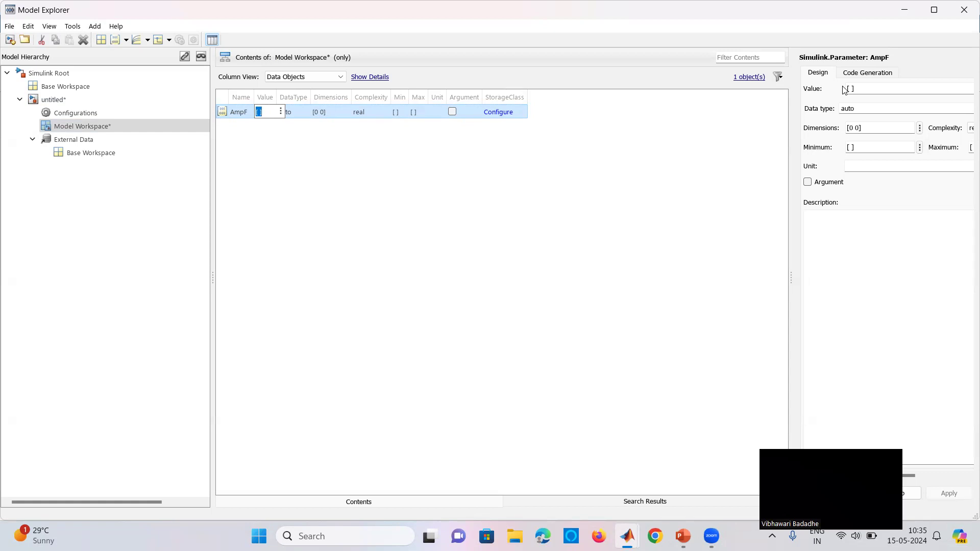
left_click(861, 90)
double_click(862, 90)
key("BackSpace")
type("10")
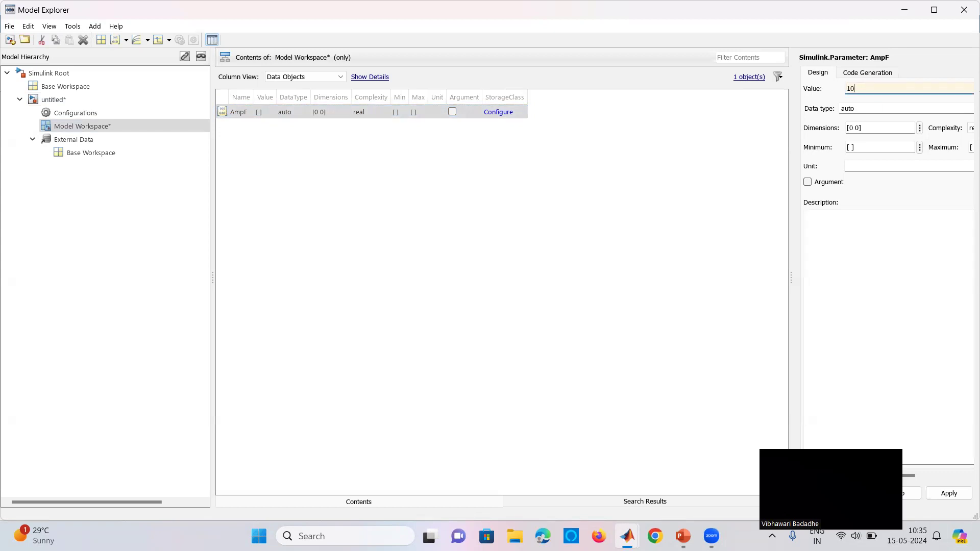
key("Return")
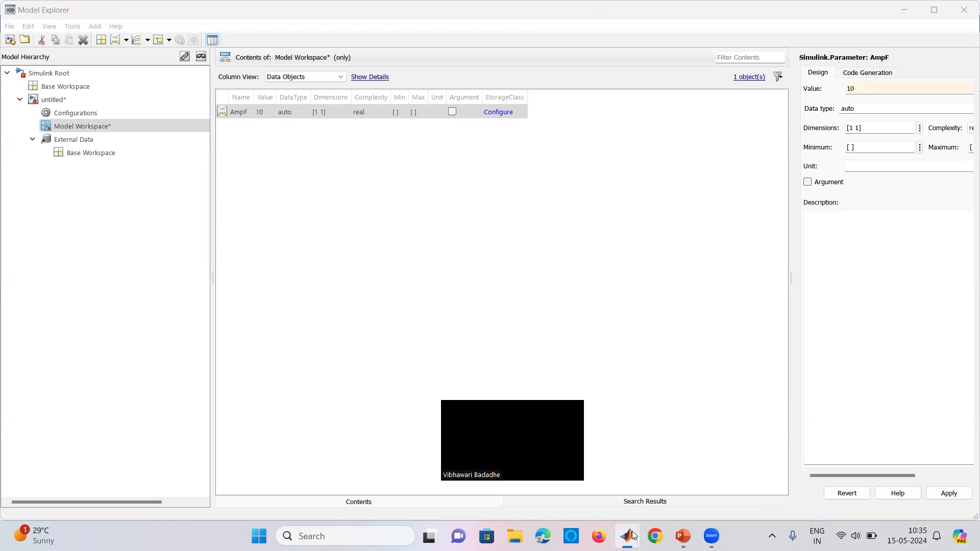
Apply the pending changes to the AmpF parameter in the Model Explorer
mouse_move(632, 526)
left_click(644, 498)
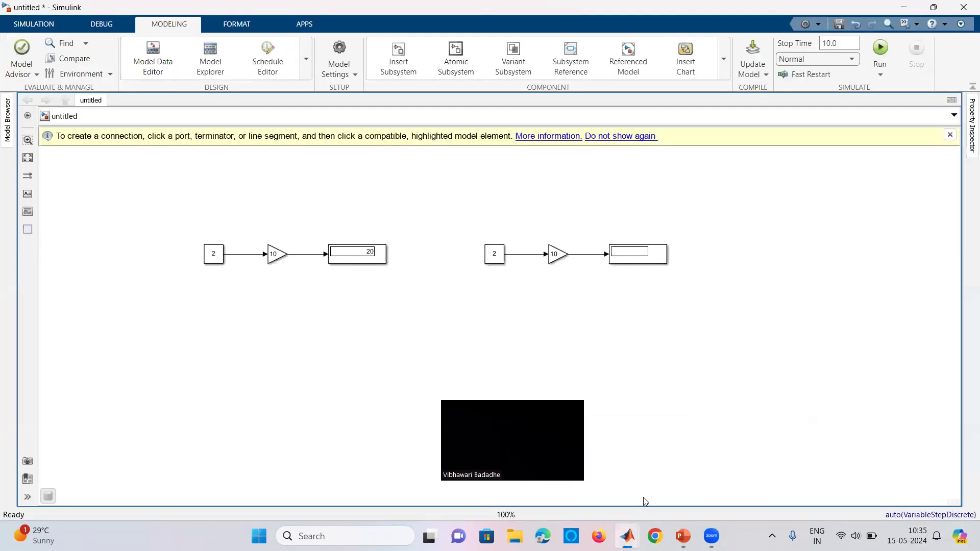
left_click(275, 260)
left_click(509, 396)
key("alt+Tab")
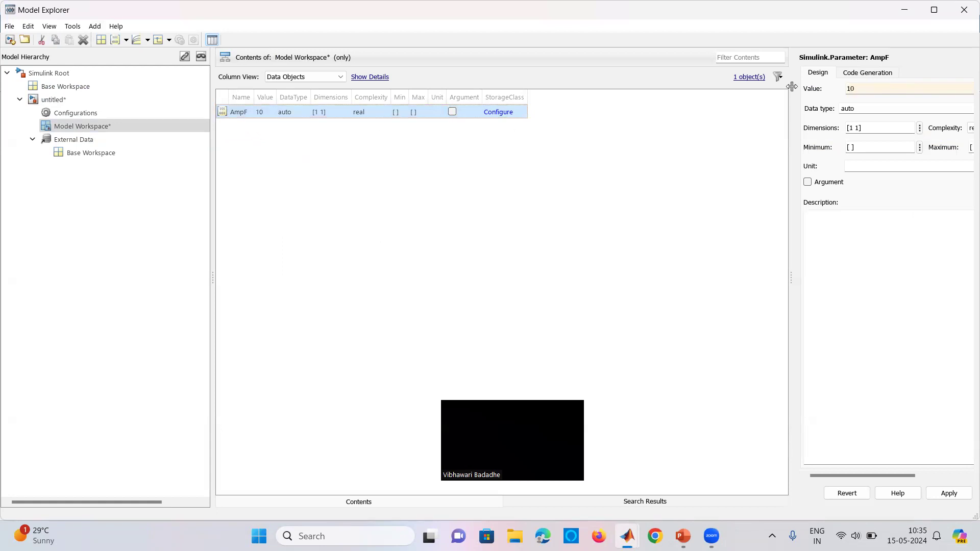
left_click(948, 493)
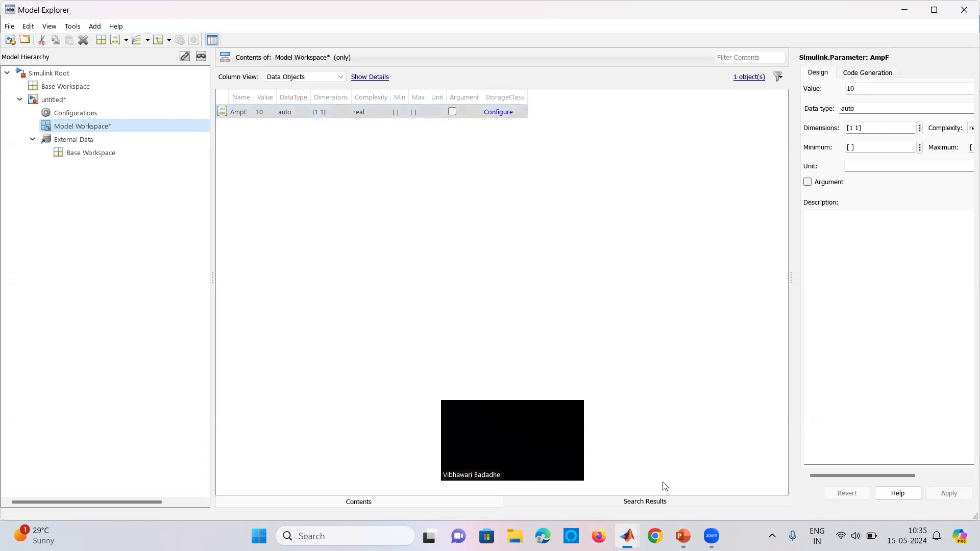
Return to the untitled model and inspect the parameters of both Gain blocks without changing them
mouse_move(635, 534)
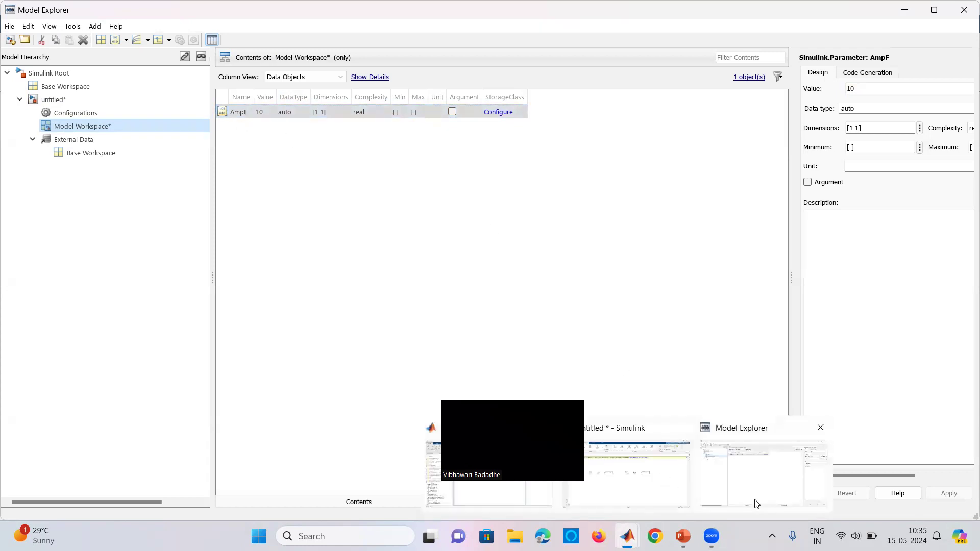
left_click(666, 480)
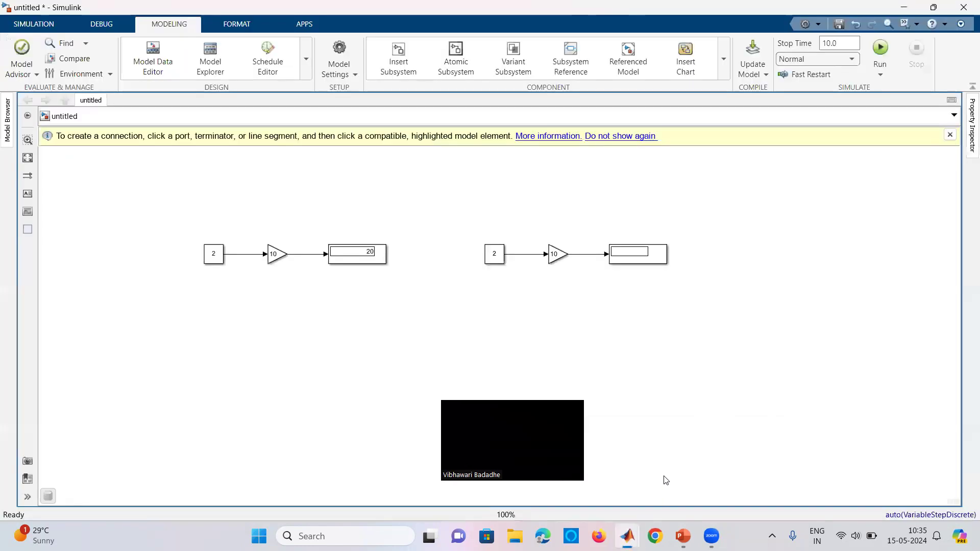
left_click(555, 263)
double_click(554, 261)
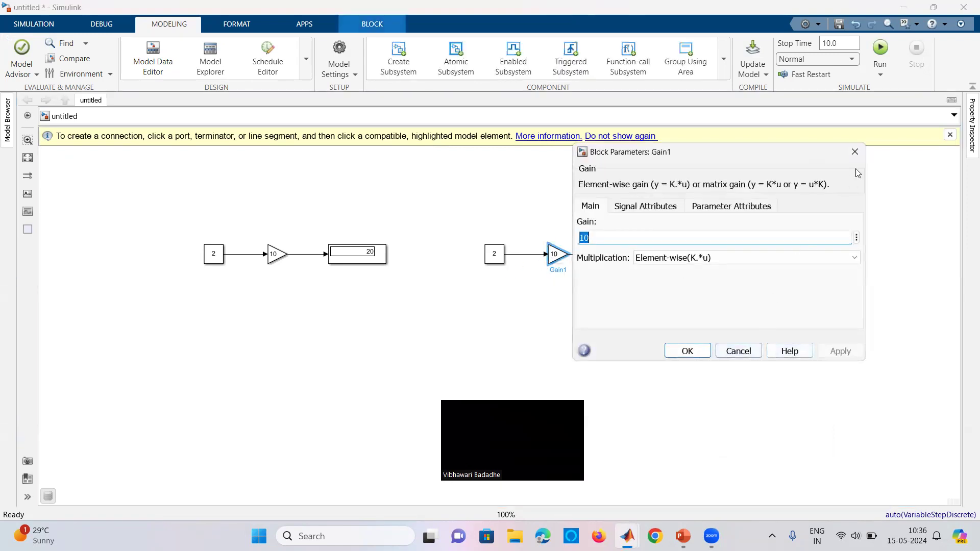
left_click(859, 150)
double_click(275, 255)
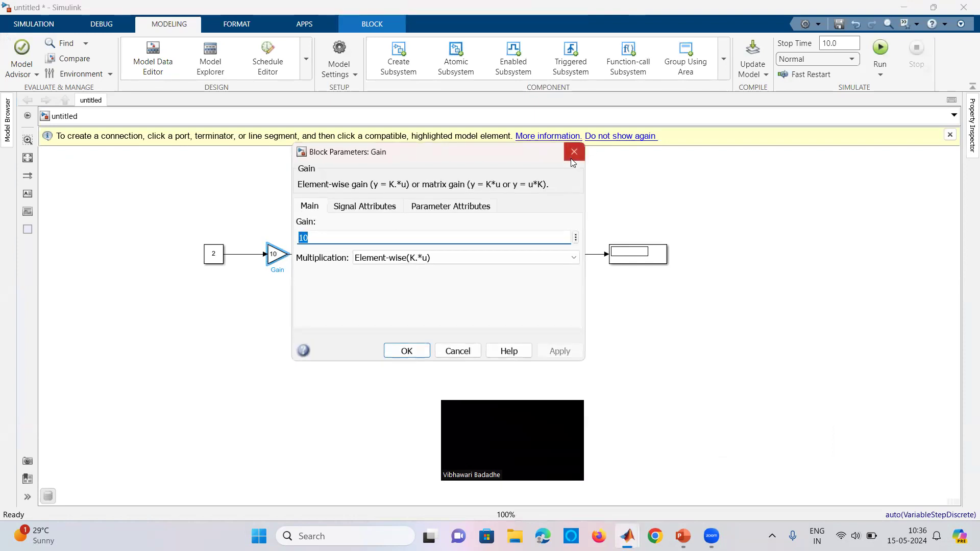
key("Escape")
Set the gain of the duplicated chain's Gain1 block to the Model Workspace parameter AmpF
left_click(559, 258)
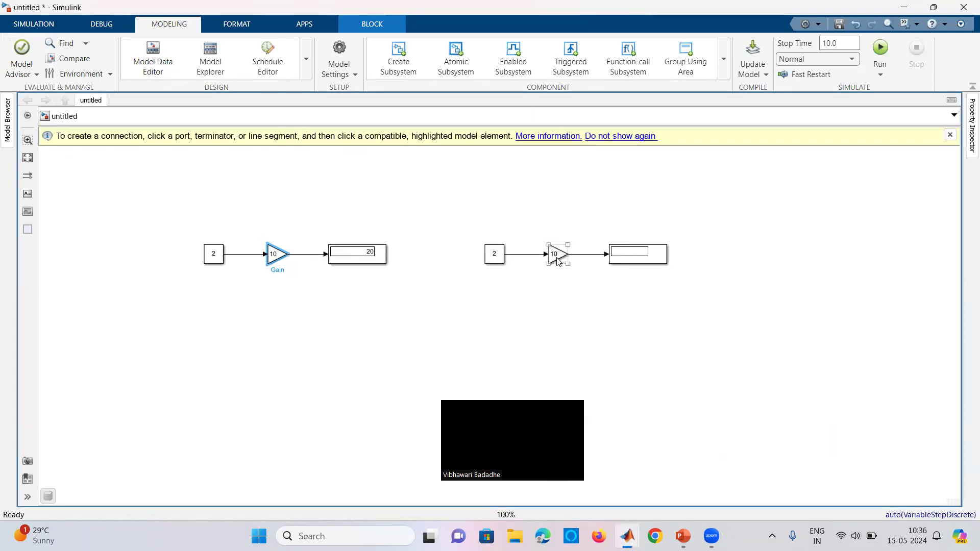
double_click(557, 258)
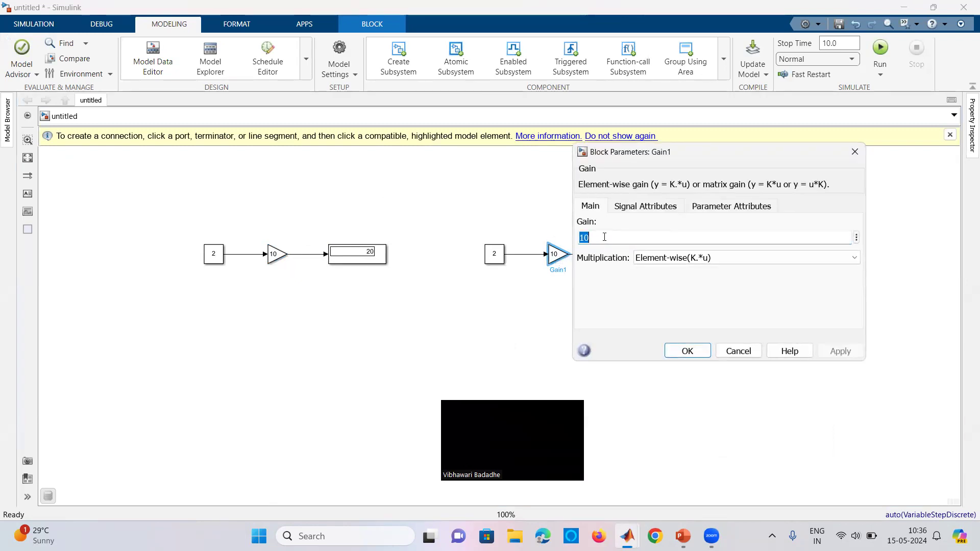
type("Amp")
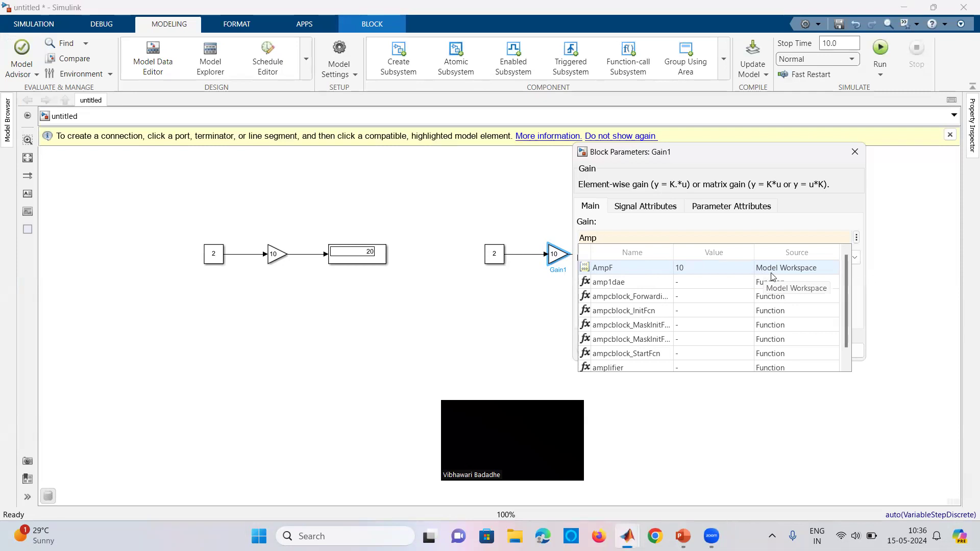
left_click(612, 274)
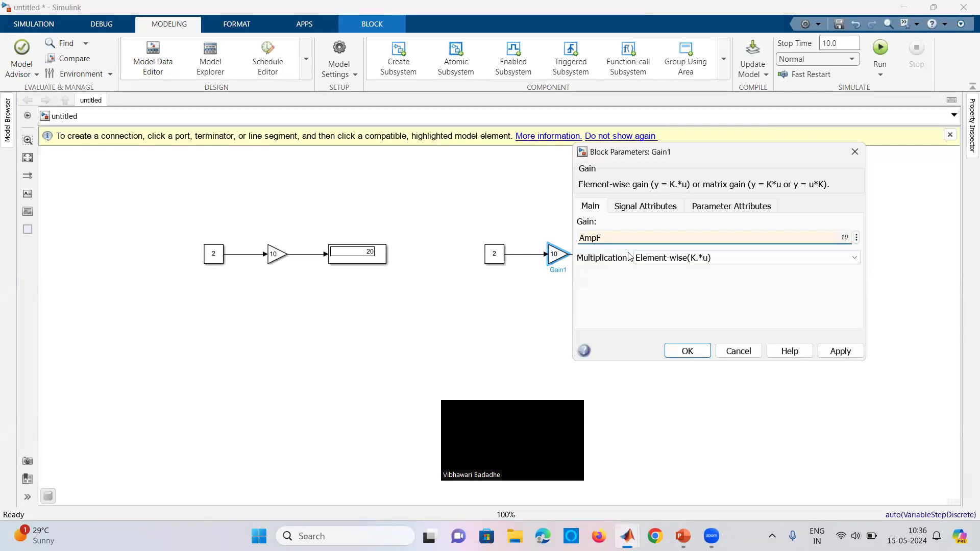
left_click(701, 353)
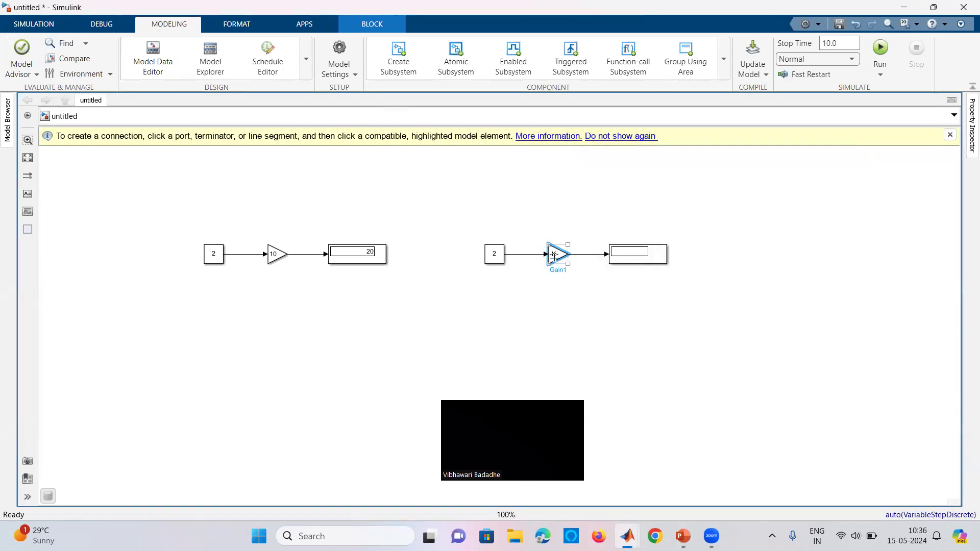
Enlarge the Gain1 block to fit its AmpF label and shift the connected Display1 block away from it
left_click_drag(570, 265, 585, 271)
left_click(642, 257)
left_click_drag(642, 257, 662, 262)
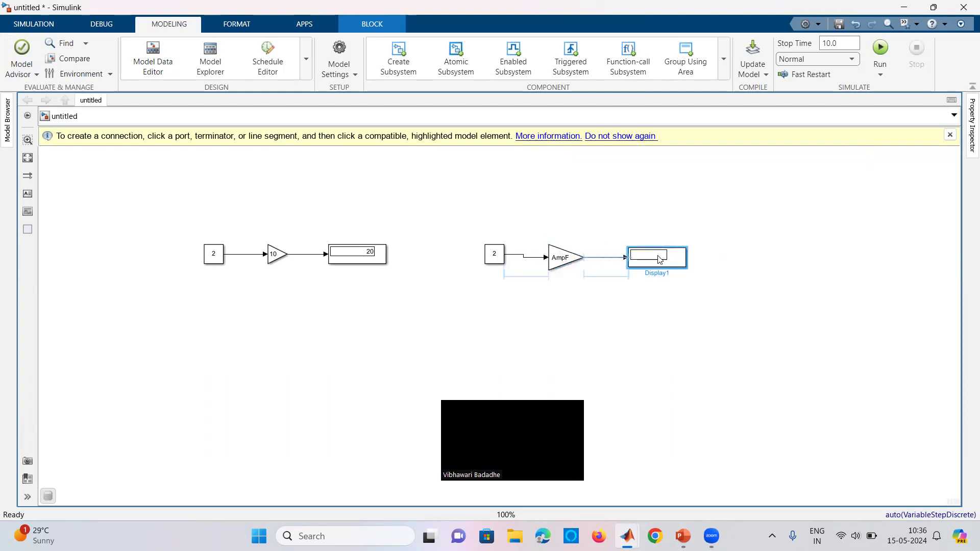
left_click(718, 317)
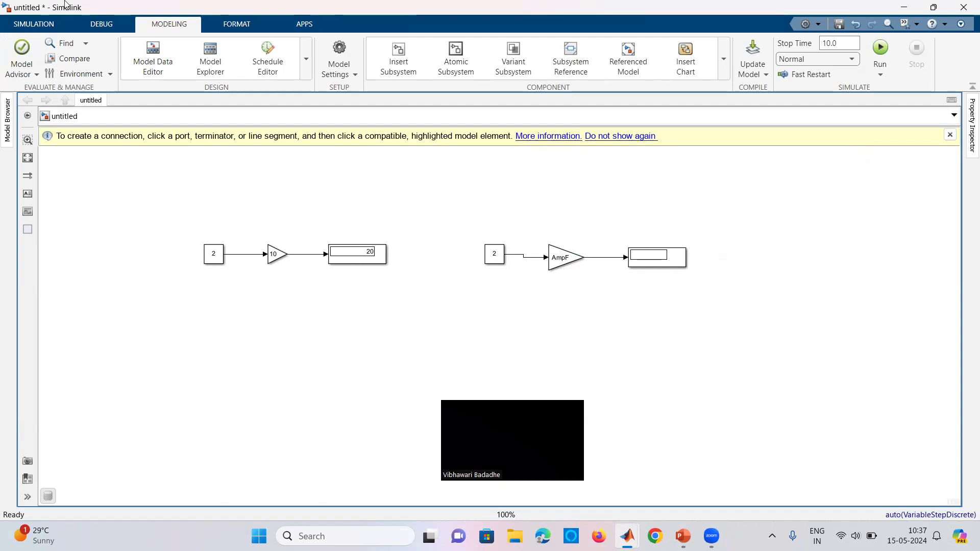
Run the simulation of the model with both gain chains
left_click(40, 29)
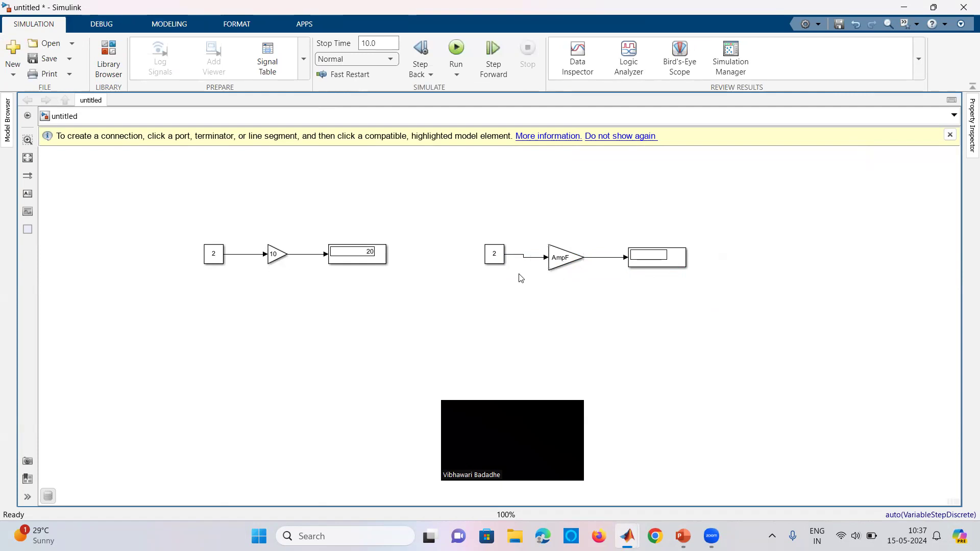
left_click(561, 263)
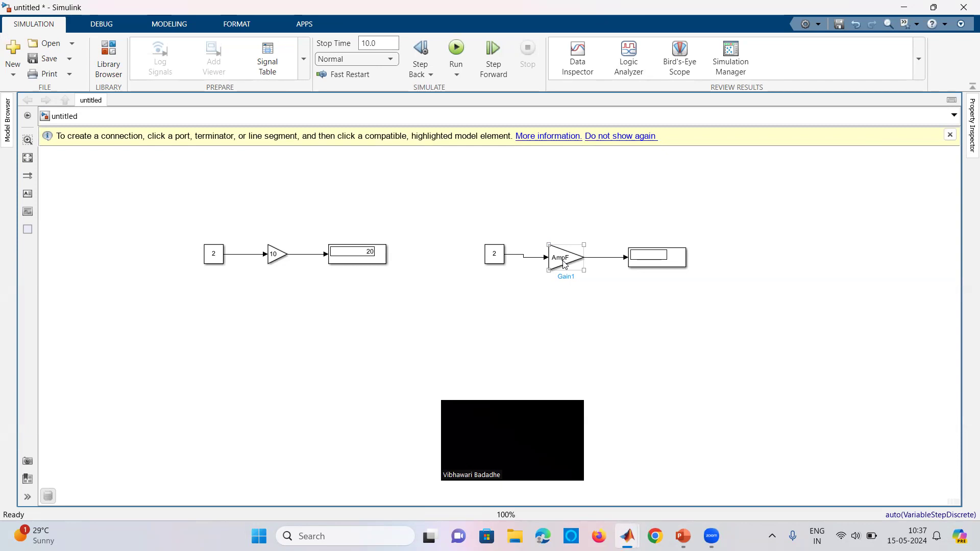
left_click(279, 262)
left_click(378, 337)
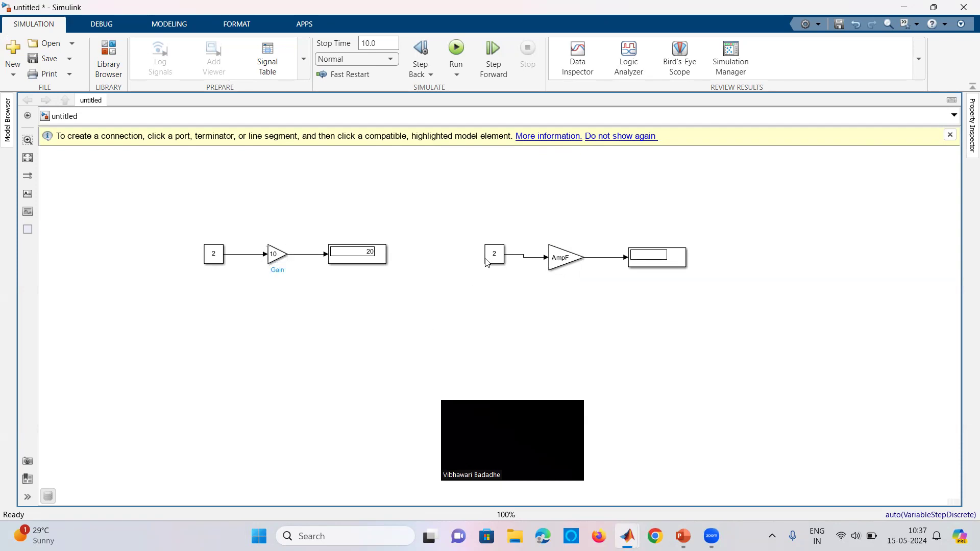
left_click(455, 48)
left_click(556, 266)
left_click(500, 260)
left_click(547, 287)
left_click_drag(849, 239, 849, 238)
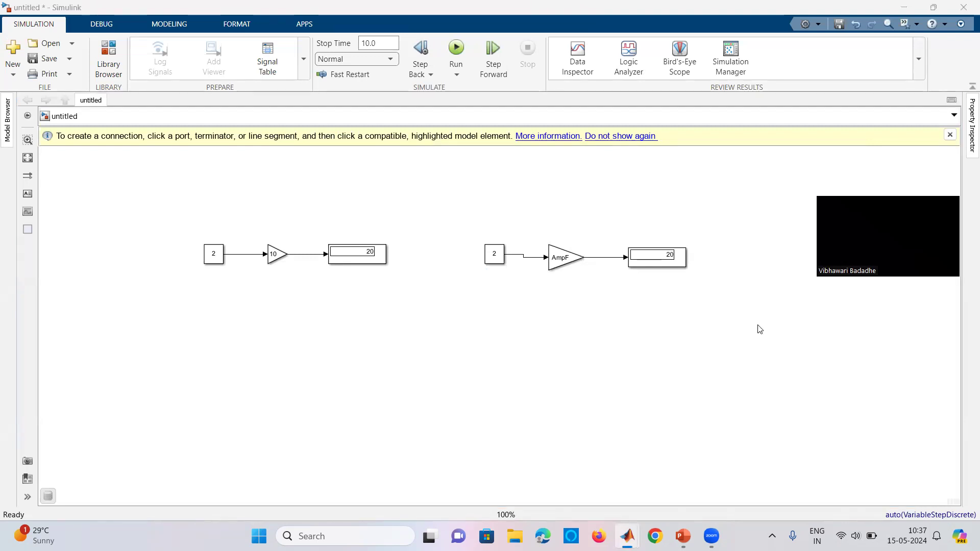
Place three copies of the AmpF gain block below the original and branch the constant's signal to each one
left_click(572, 270)
left_click_drag(557, 257, 563, 419)
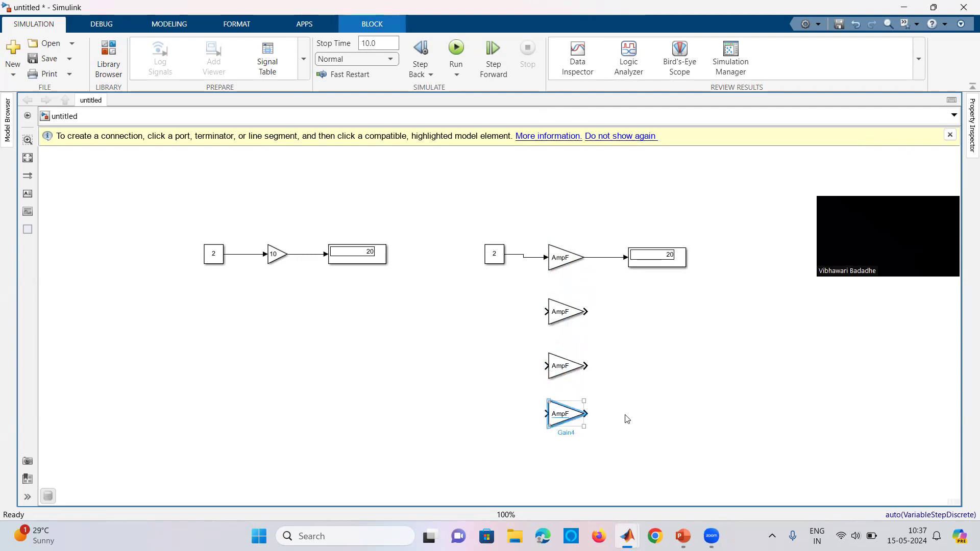
left_click_drag(543, 310, 516, 255)
left_click(555, 374)
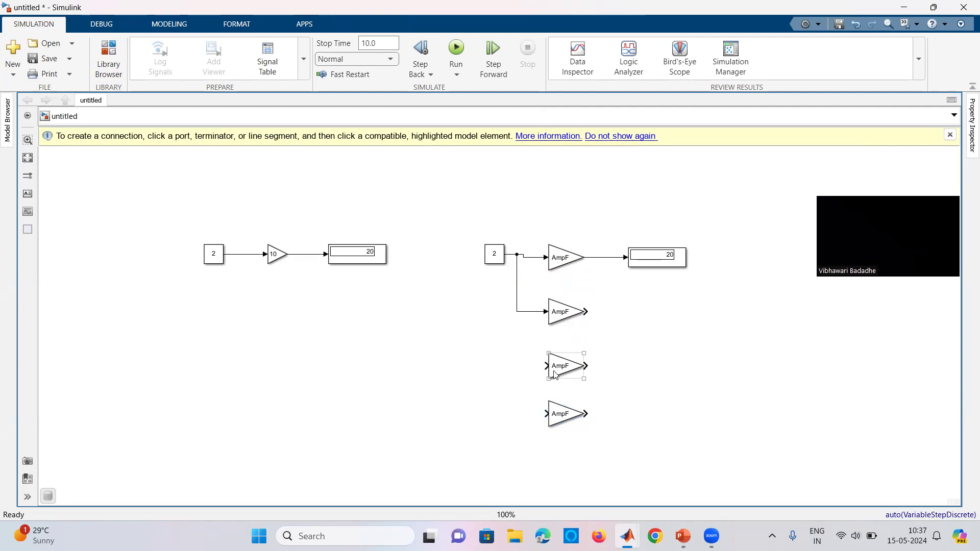
left_click_drag(545, 366, 517, 311)
left_click_drag(543, 414, 517, 365)
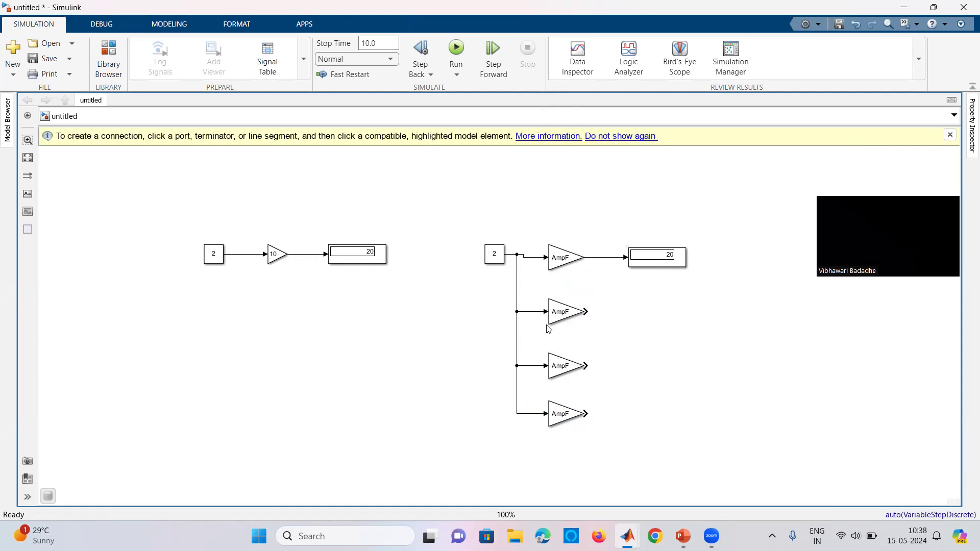
Place three copies of the Display1 block and connect each to one of the new AmpF gain blocks
left_click(671, 262)
left_click_drag(666, 264, 655, 420)
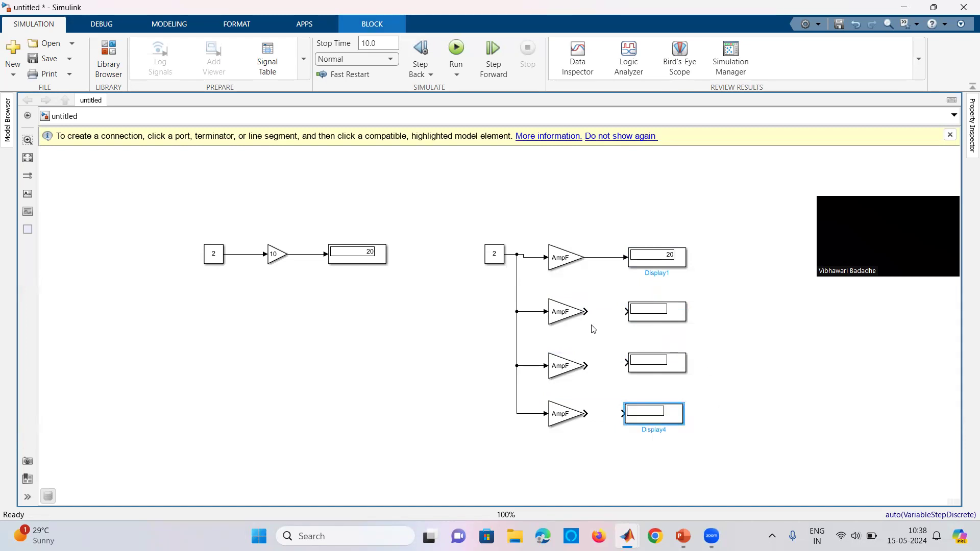
left_click_drag(586, 311, 626, 311)
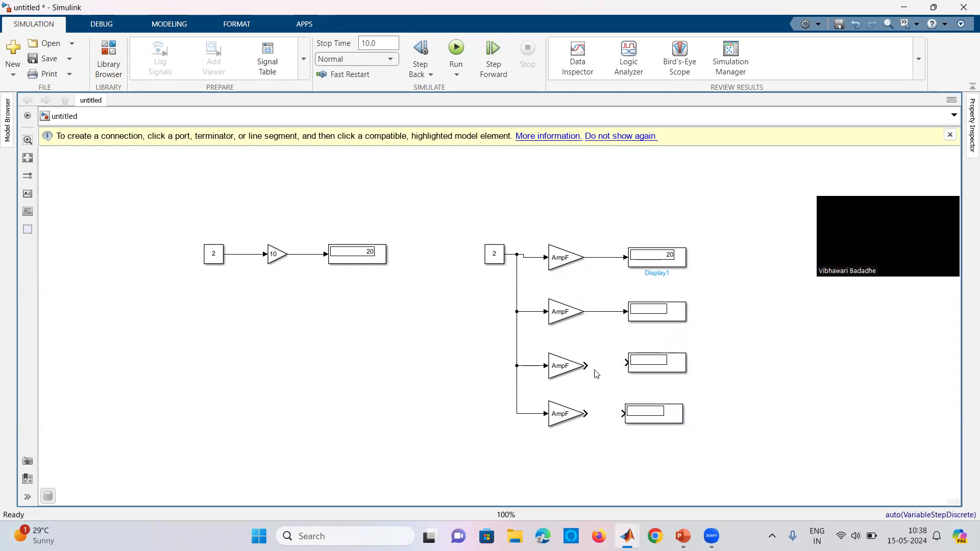
left_click_drag(586, 365, 628, 363)
left_click_drag(586, 413, 623, 414)
Place three copies of the fixed-value Gain block with gain 10 below it and branch the constant's signal to each
left_click(278, 261)
left_click_drag(275, 259, 276, 407)
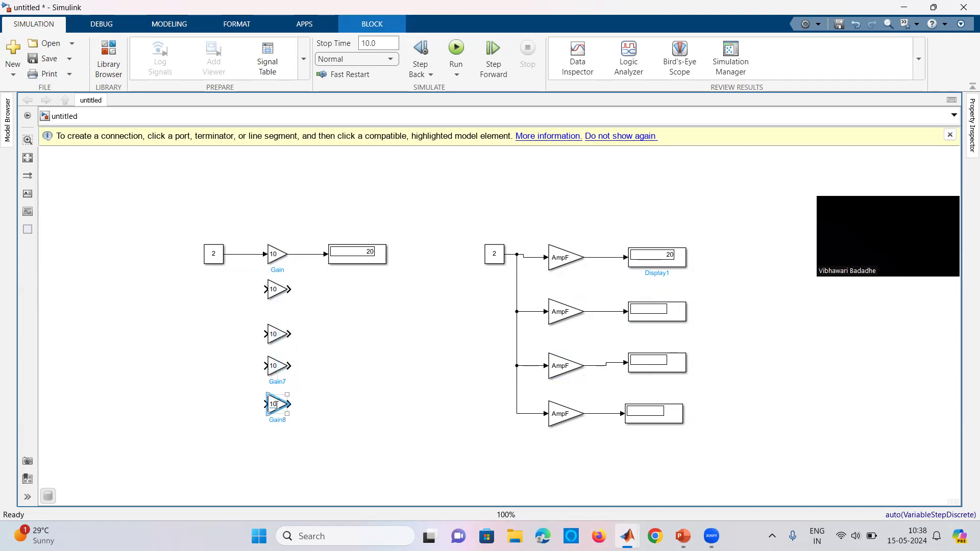
key("Delete")
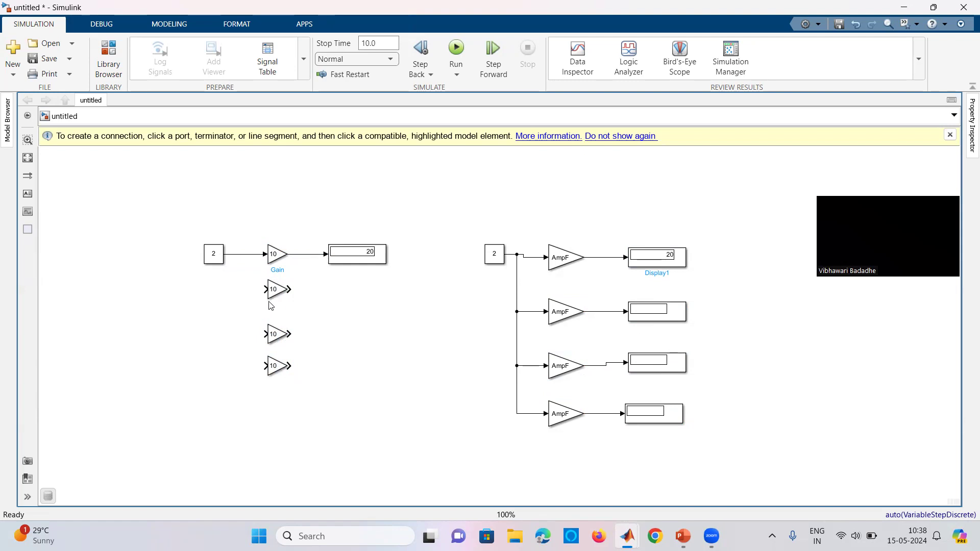
left_click_drag(265, 290, 248, 254)
left_click(267, 336)
left_click_drag(267, 336, 248, 287)
left_click_drag(266, 363, 248, 336)
Place three copies of the original chain's Display block and connect each to one of the copied 10-gain blocks
left_click_drag(367, 260, 353, 367)
left_click(289, 289)
left_click(320, 289)
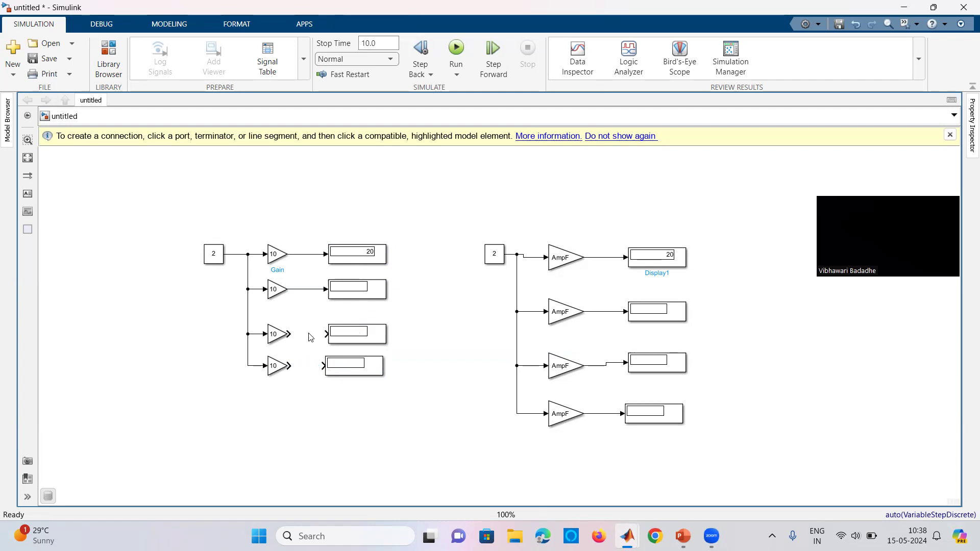
left_click(289, 335)
left_click(321, 335)
left_click(289, 365)
left_click(316, 367)
Set the gain of the original Gain block in the fixed-value group to 20
left_click(275, 290)
left_click(277, 254)
left_click(276, 290)
left_click(280, 255)
double_click(276, 256)
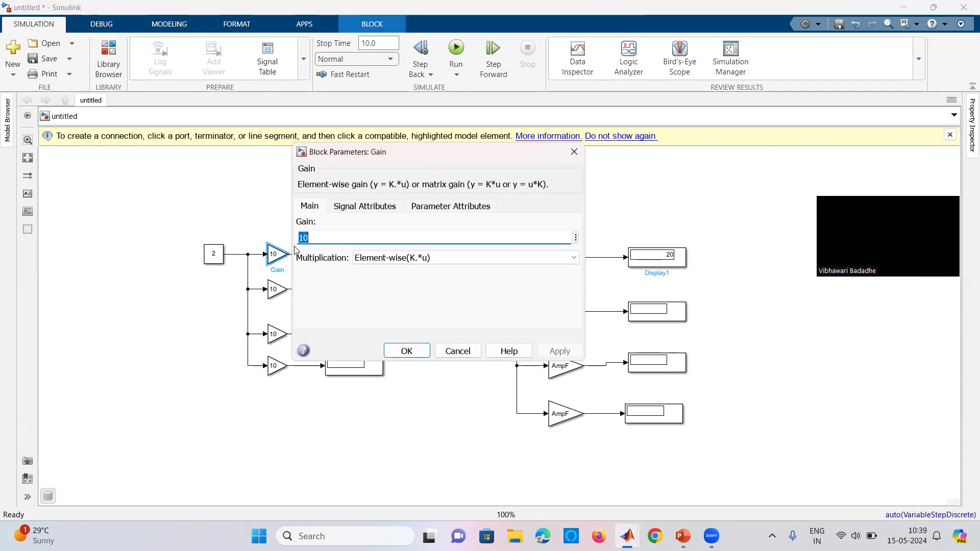
type("20")
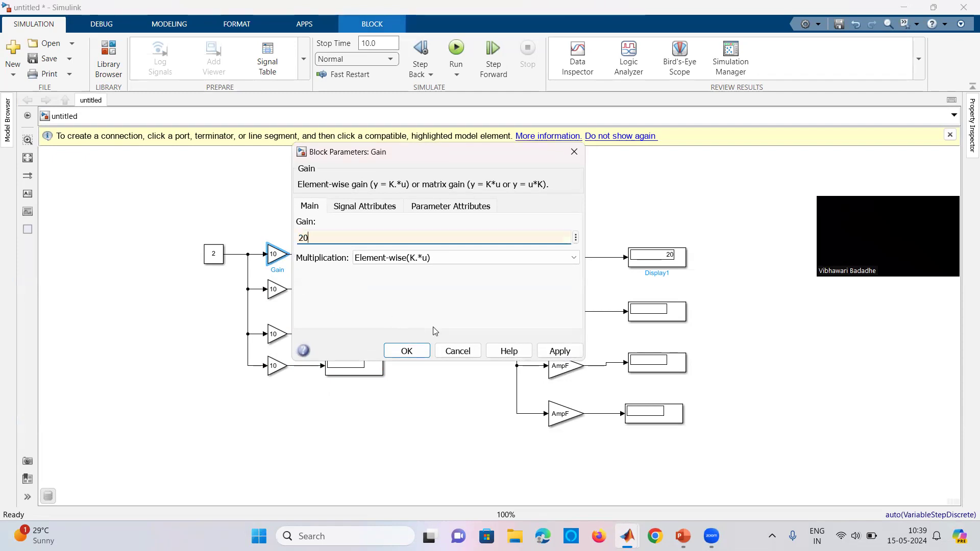
left_click(407, 351)
Set the gains of the second and third blocks in the fixed-value group, Gain5 and Gain6, to 20
left_click(272, 291)
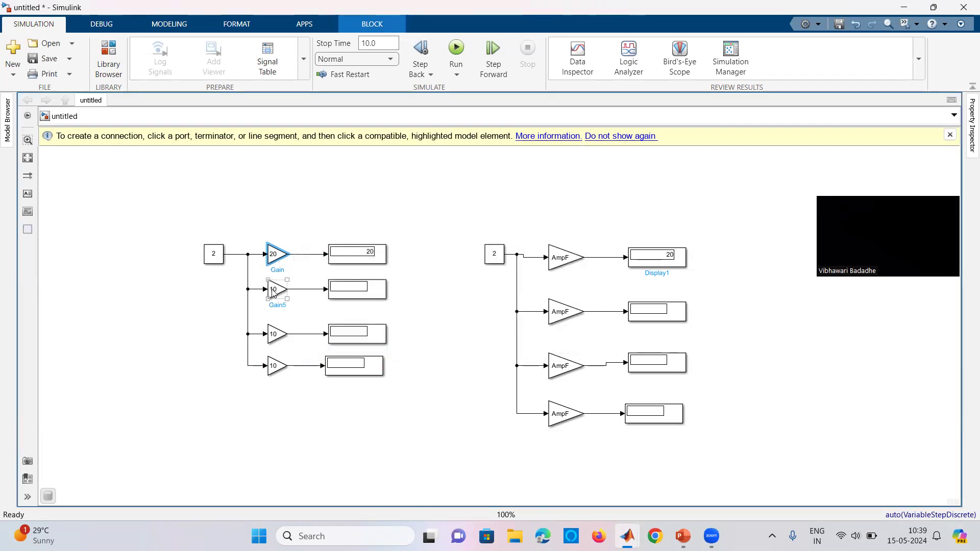
double_click(273, 290)
type("20")
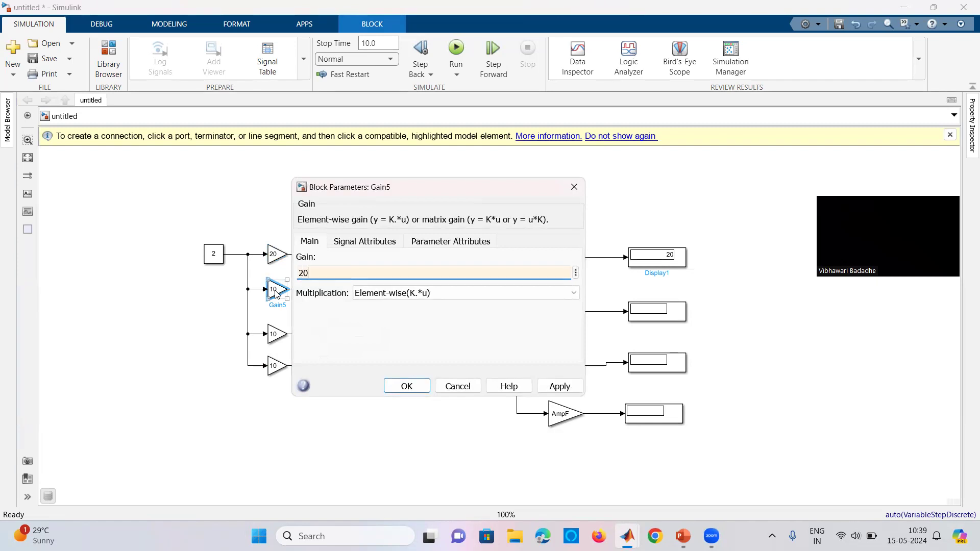
left_click(407, 386)
left_click(280, 335)
double_click(279, 335)
type("20")
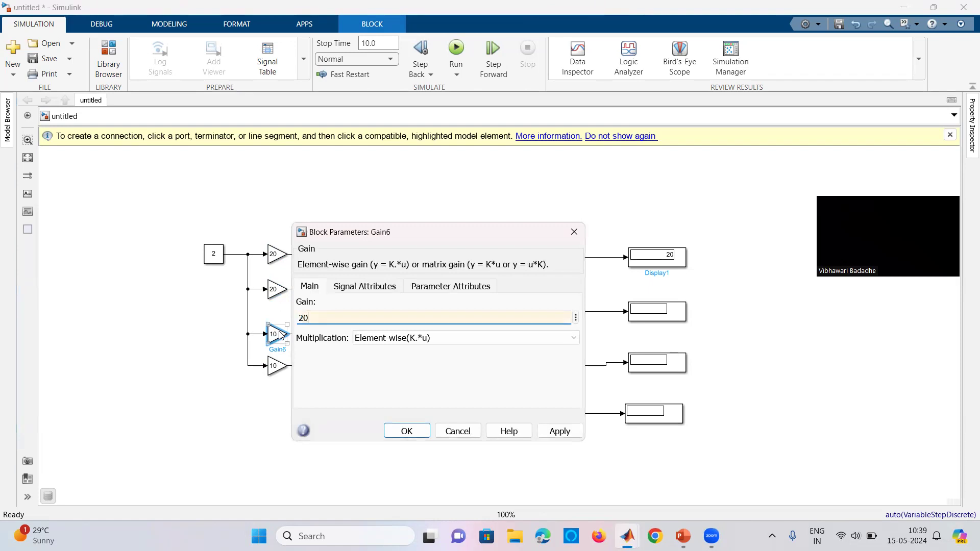
left_click(397, 432)
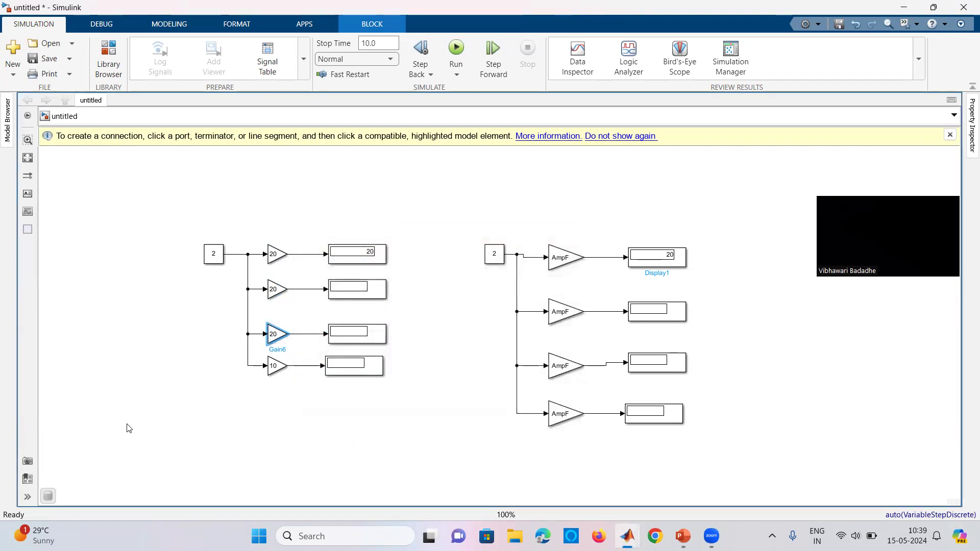
Set the gain of the last block in the fixed-value group, Gain7, to 20
double_click(278, 367)
type("20")
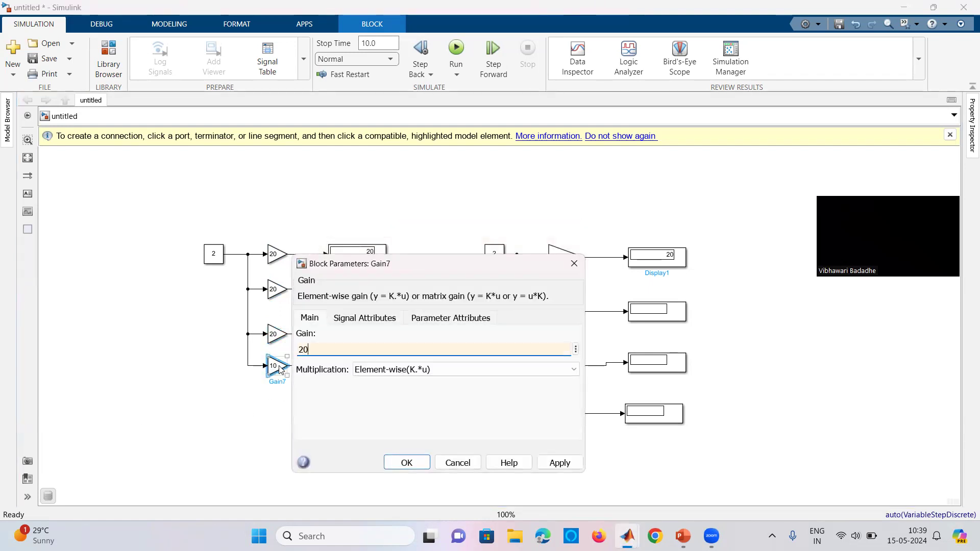
left_click(406, 462)
left_click(618, 456)
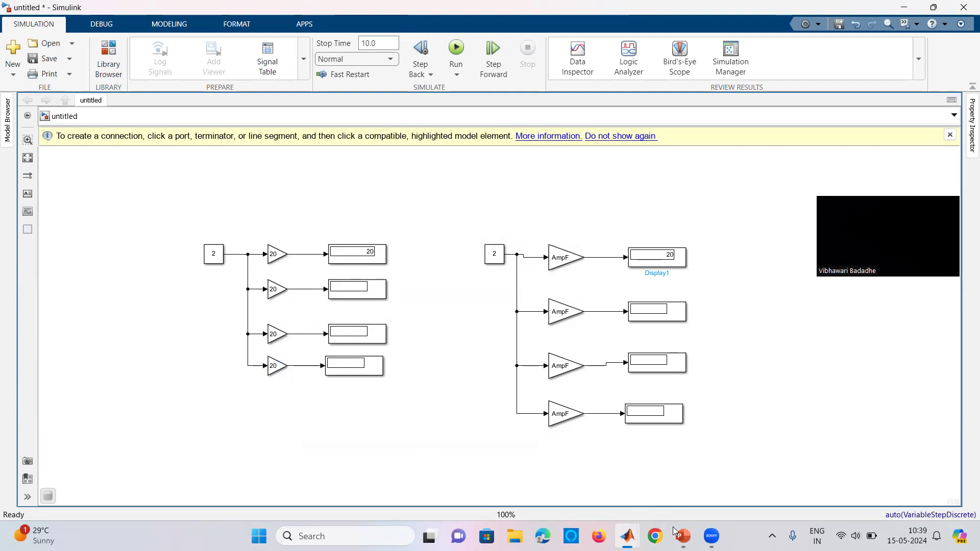
mouse_move(684, 536)
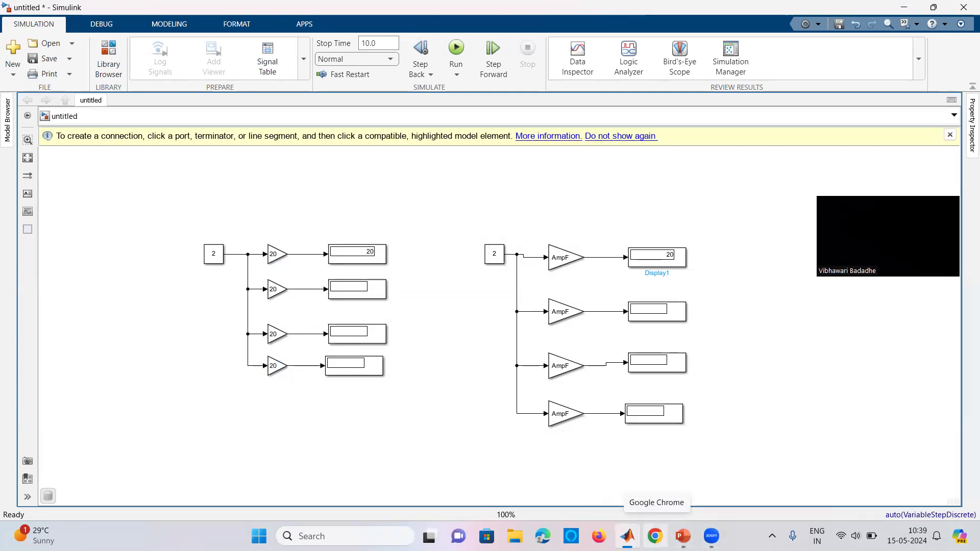
Switch to Model Explorer and set the value of the Model Workspace parameter AmpF to 20
mouse_move(628, 536)
left_click(743, 488)
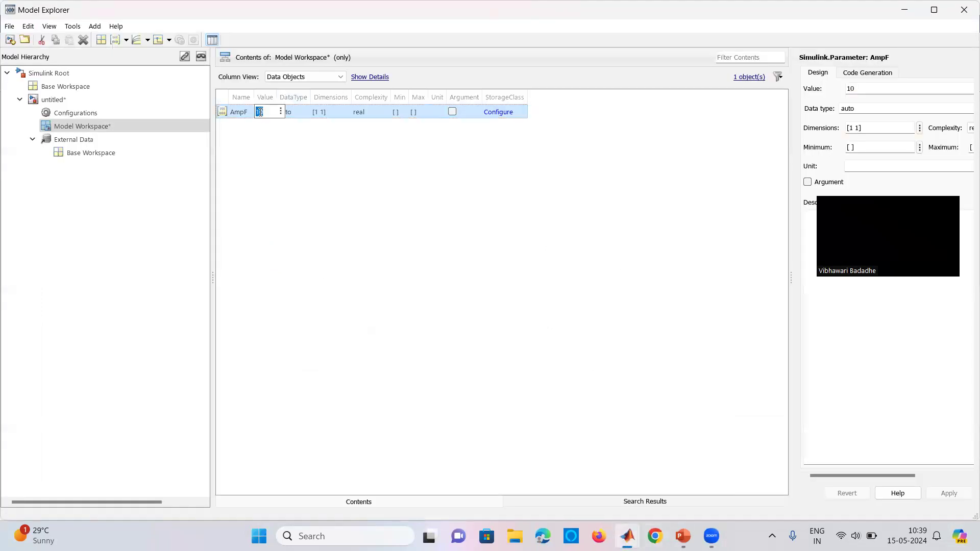
left_click(284, 195)
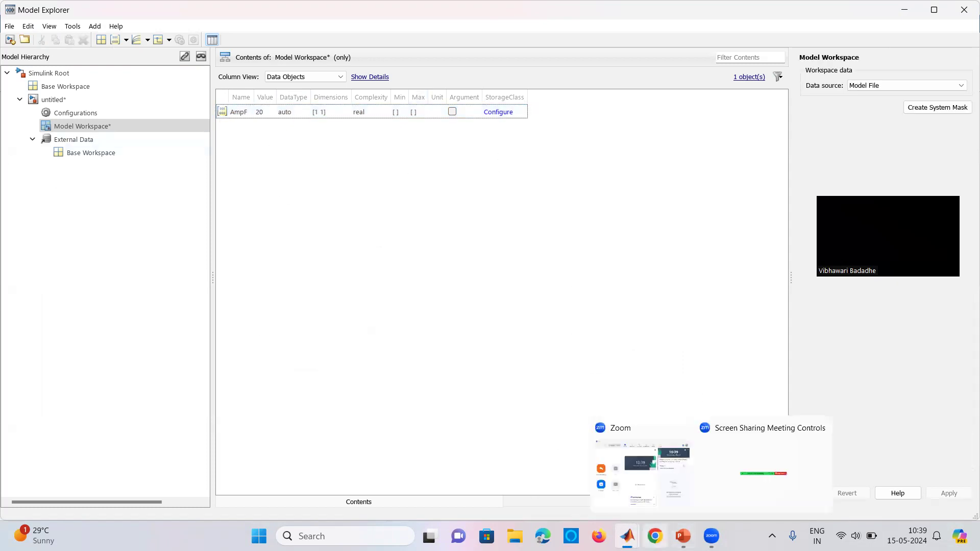
Return to the Simulink model and run the simulation with the updated gains
mouse_move(628, 536)
left_click(672, 499)
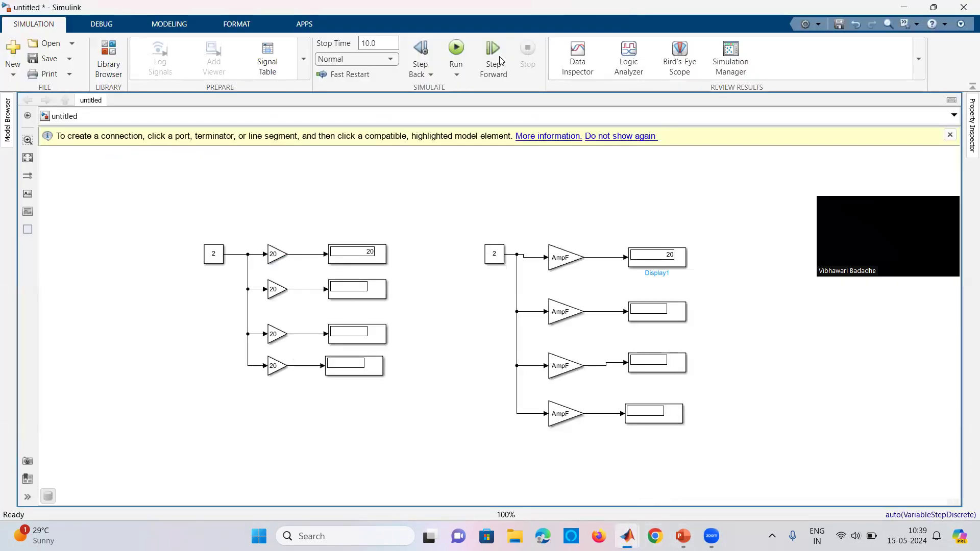
left_click(456, 51)
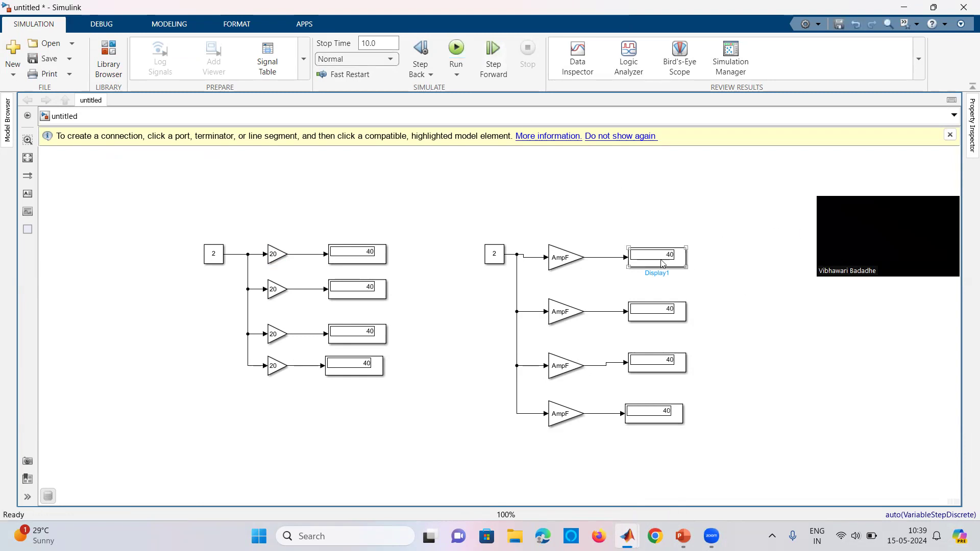
Check the Gain setting in the parameters of the first AmpF block, Gain1, and close them without changes
double_click(558, 259)
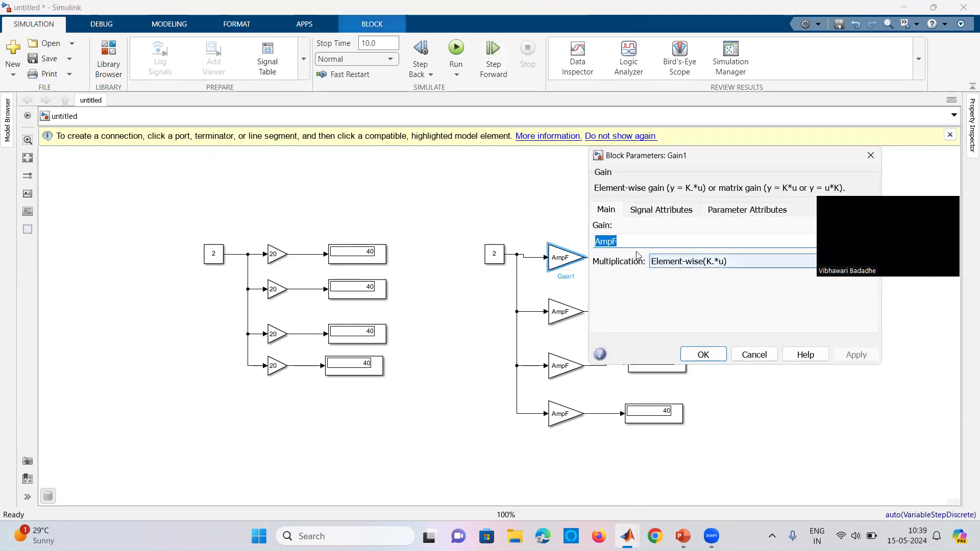
left_click(876, 157)
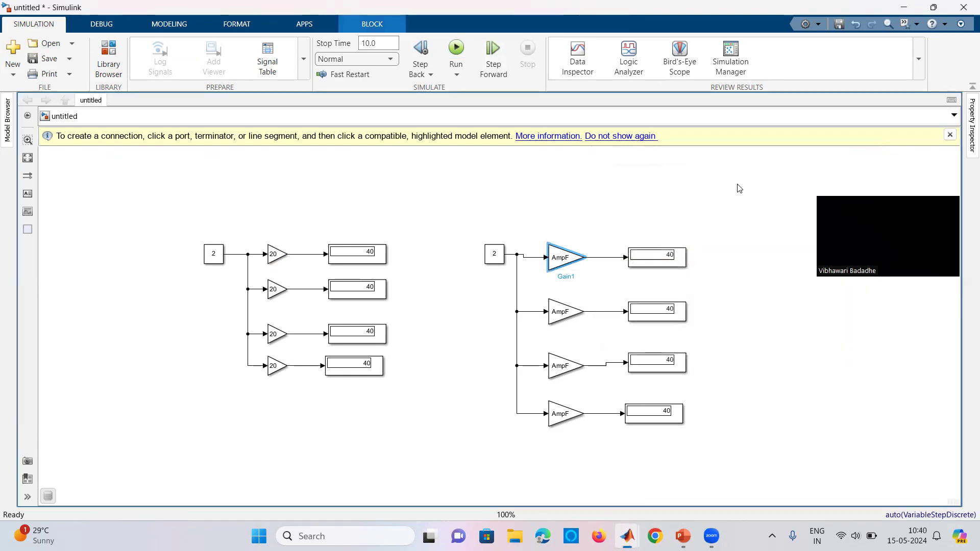